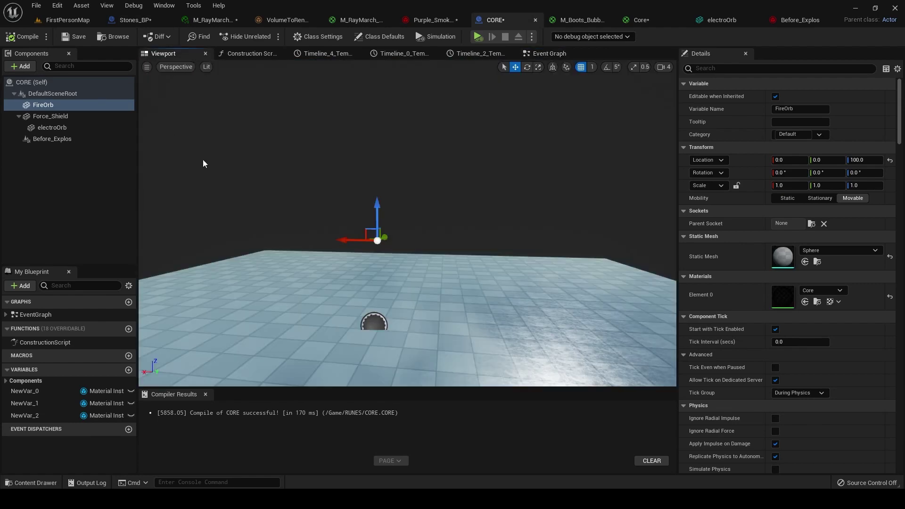
Look at the electroOrb and Force_Shield components, and open Force_Shield's M_Boots_Bubble_2 material for inspection.
{"action": "left_click", "coordinate": [63, 126]}
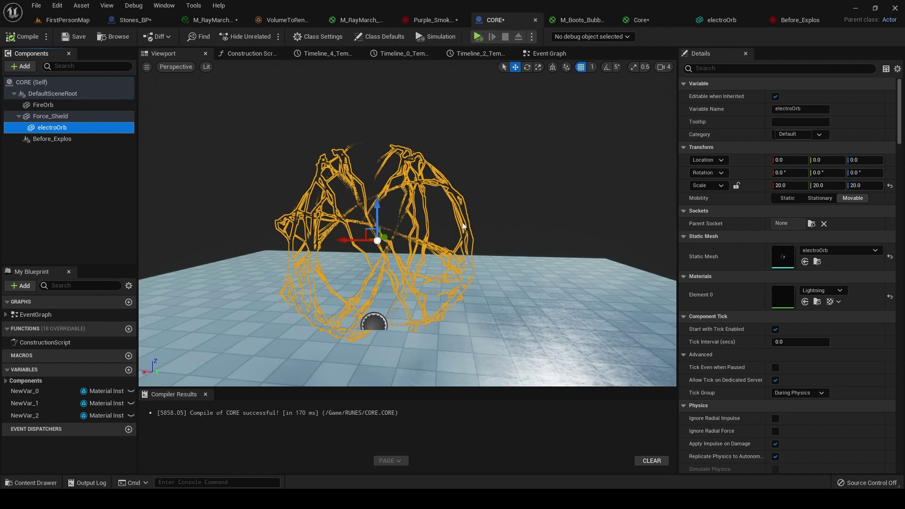
{"action": "left_click", "coordinate": [59, 117]}
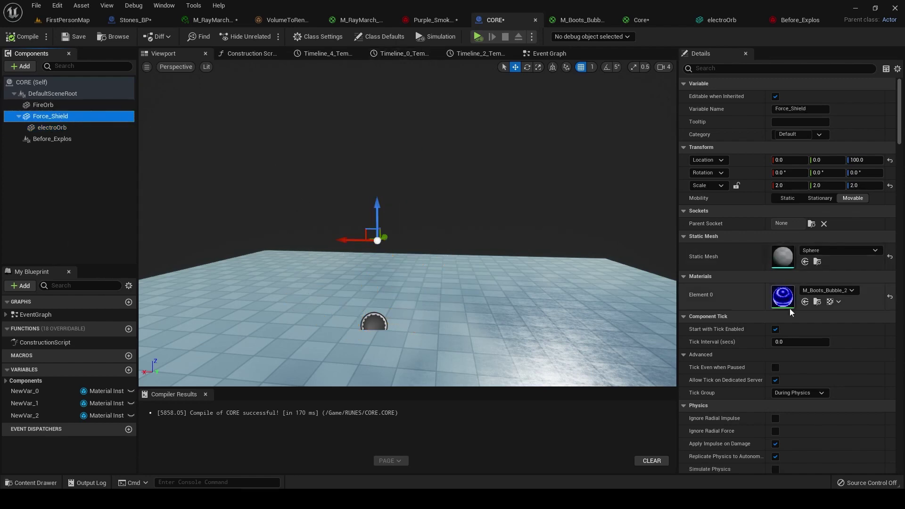
{"action": "left_click", "coordinate": [817, 302]}
{"action": "double_click", "coordinate": [141, 361]}
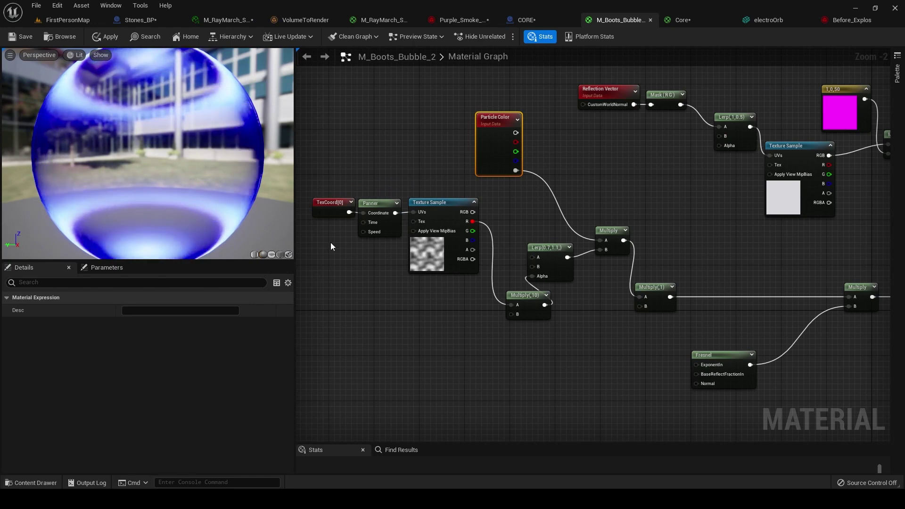
Examine the M_Boots_Bubble_2 node graph from the texture coordinate and panner nodes through to the output node's material settings.
{"action": "left_click_drag", "start_coordinate": [327, 271], "coordinate": [365, 216]}
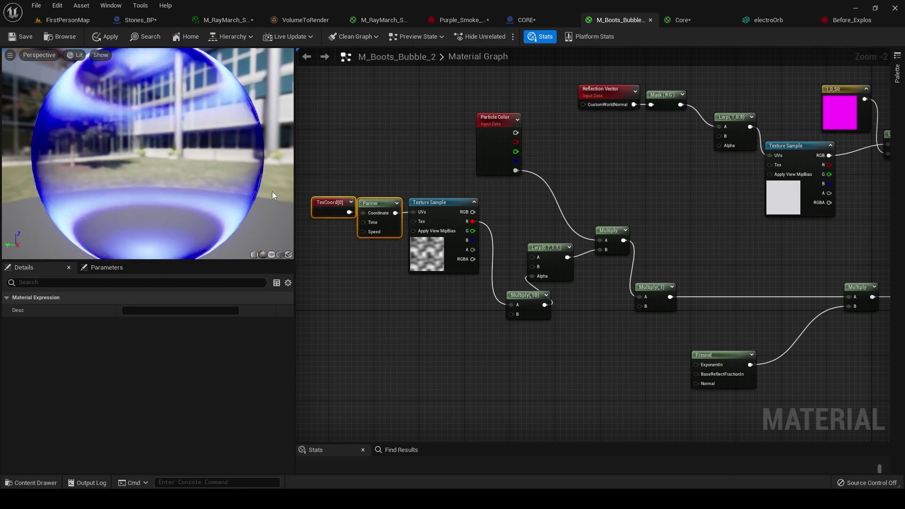
{"action": "right_click_drag", "start_coordinate": [602, 193], "coordinate": [429, 200]}
{"action": "scroll", "coordinate": [568, 192], "scroll_direction": "down", "scroll_amount": 1}
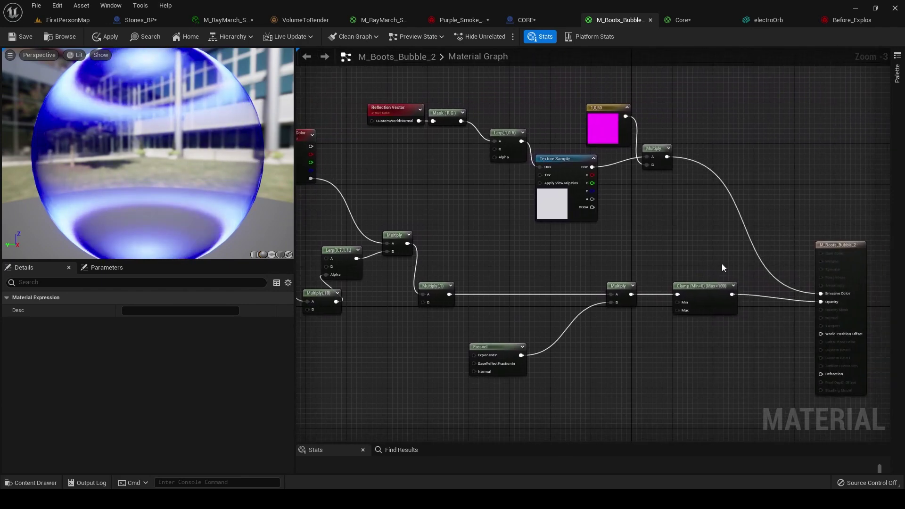
{"action": "left_click", "coordinate": [849, 316]}
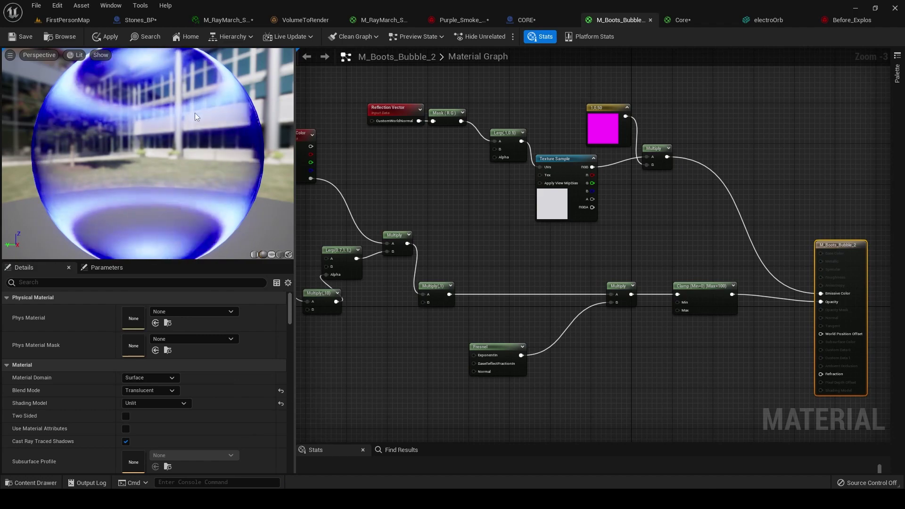
Return to the CORE blueprint's event graph and review the start of the BeginPlay chain at the Before Explos node.
{"action": "left_click", "coordinate": [527, 20]}
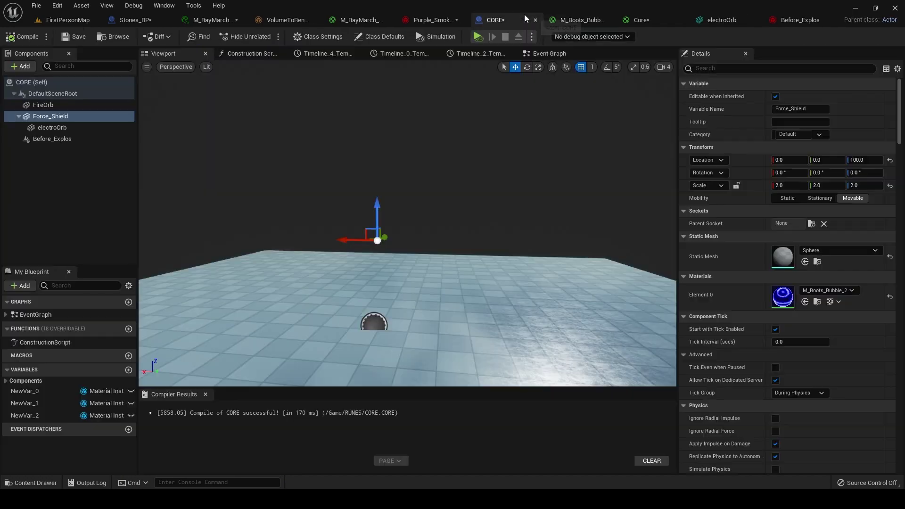
{"action": "left_click", "coordinate": [547, 54]}
{"action": "scroll", "coordinate": [449, 119], "scroll_direction": "up", "scroll_amount": 3}
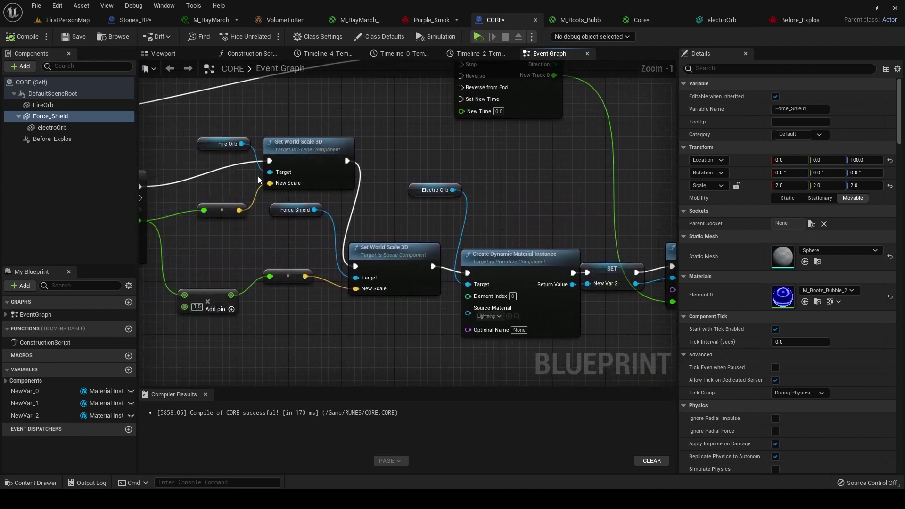
{"action": "right_click_drag", "start_coordinate": [145, 174], "coordinate": [479, 229]}
{"action": "scroll", "coordinate": [366, 240], "scroll_direction": "down", "scroll_amount": 3}
{"action": "scroll", "coordinate": [245, 282], "scroll_direction": "up", "scroll_amount": 2}
{"action": "right_click_drag", "start_coordinate": [156, 275], "coordinate": [264, 278]}
{"action": "right_click_drag", "start_coordinate": [203, 285], "coordinate": [309, 286]}
{"action": "scroll", "coordinate": [309, 285], "scroll_direction": "up", "scroll_amount": 2}
{"action": "left_click", "coordinate": [193, 203]}
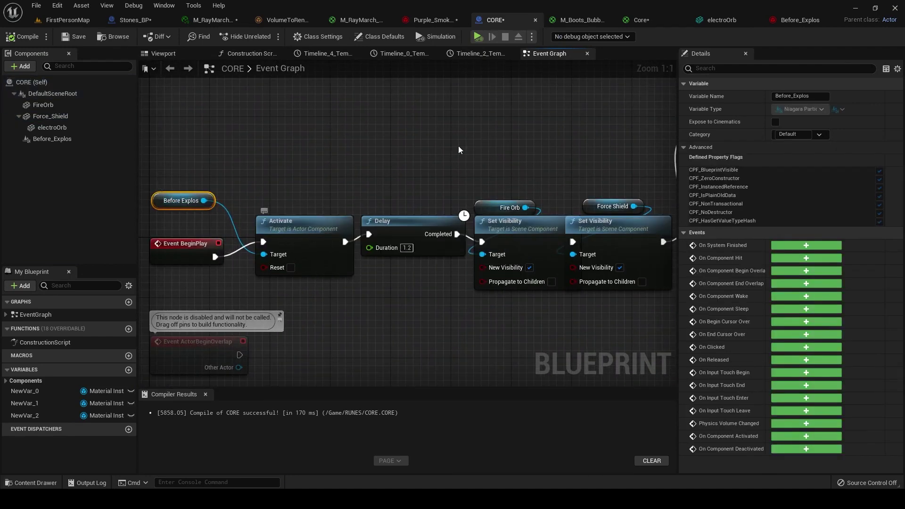
Open the Before_Explos particle system and replay its burst effect from the start of the timeline.
{"action": "left_click", "coordinate": [795, 19]}
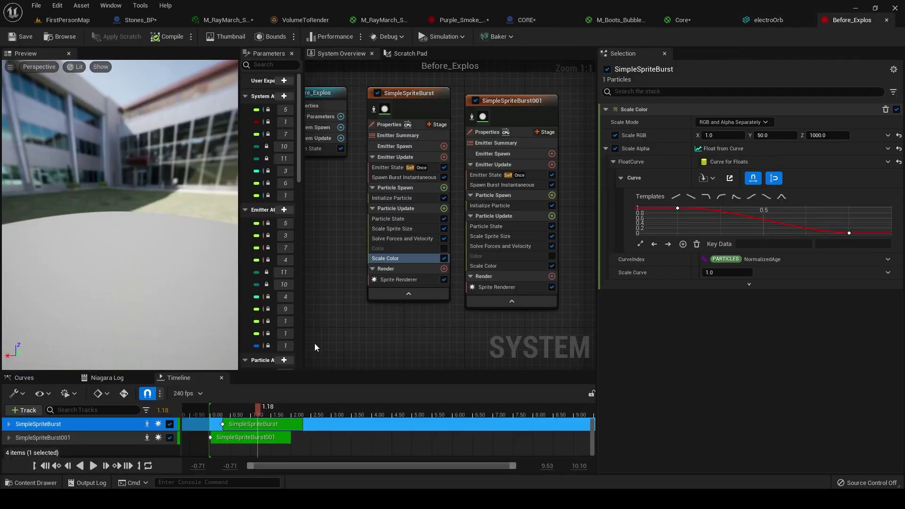
{"action": "left_click_drag", "start_coordinate": [250, 411], "coordinate": [209, 411]}
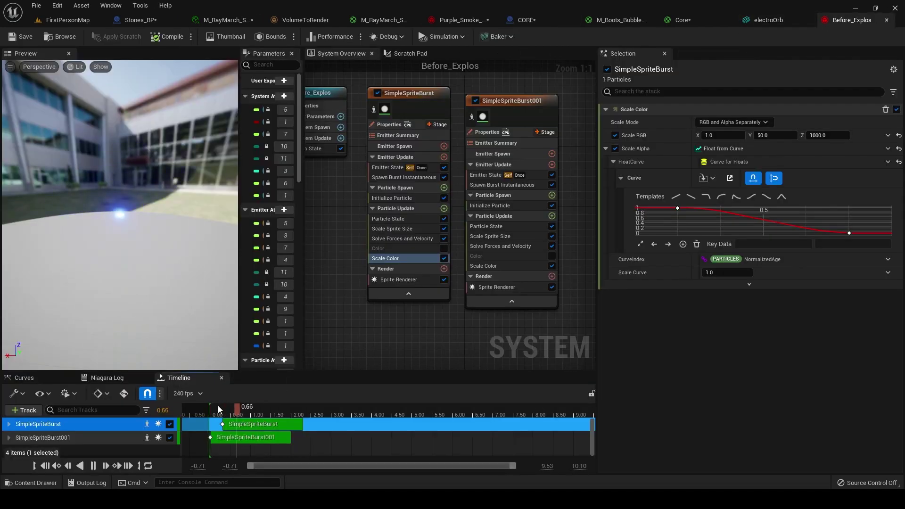
{"action": "left_click", "coordinate": [210, 412]}
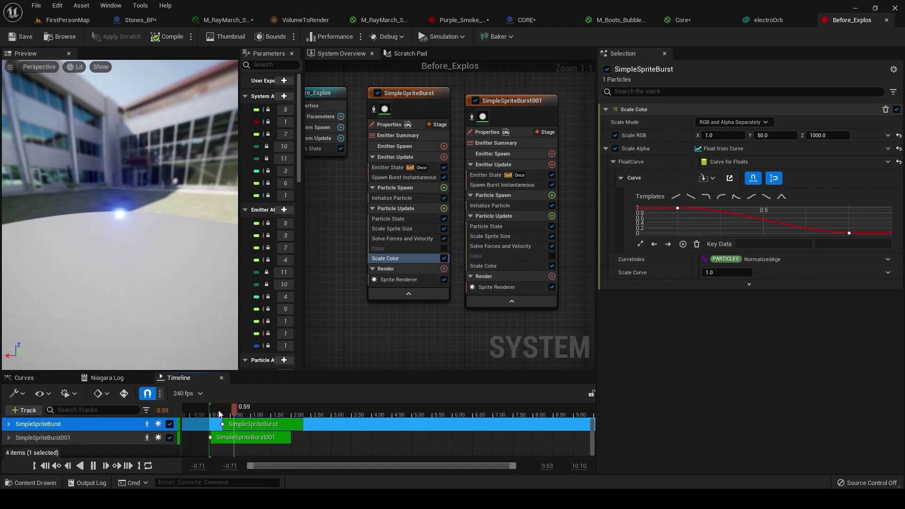
{"action": "left_click", "coordinate": [219, 413]}
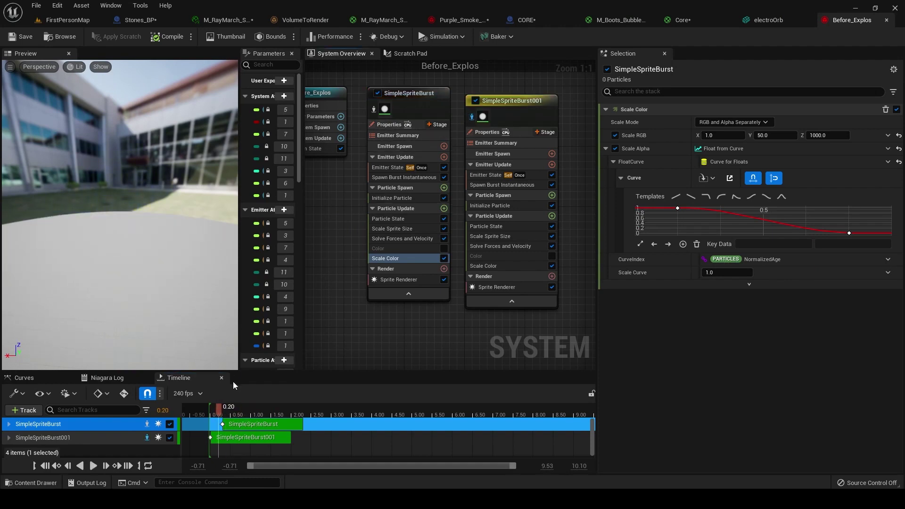
{"action": "key", "text": "space"}
{"action": "left_click", "coordinate": [208, 408]}
{"action": "key", "text": "space"}
Inspect the Initialize Particle settings and the Scale Sprite Size curve of the SimpleSpriteBurst001 emitter.
{"action": "left_click", "coordinate": [490, 205]}
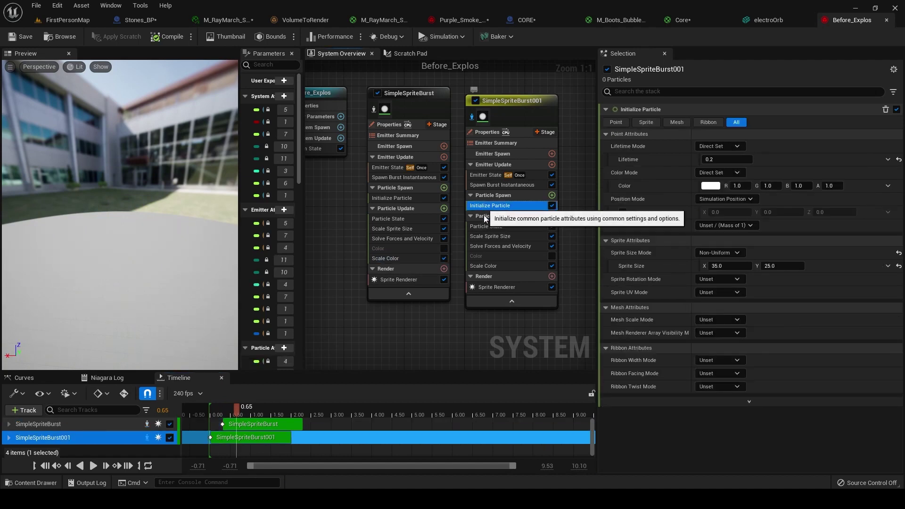
{"action": "left_click", "coordinate": [509, 236]}
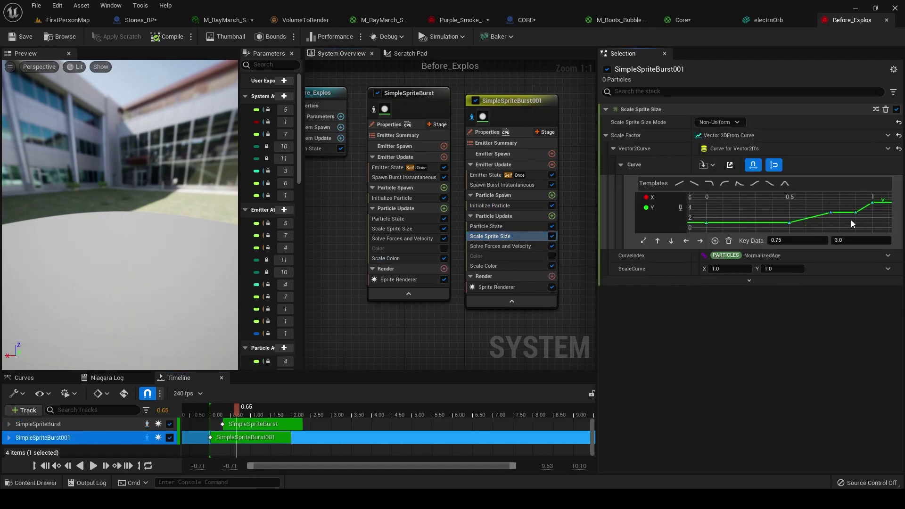
{"action": "left_click", "coordinate": [870, 206]}
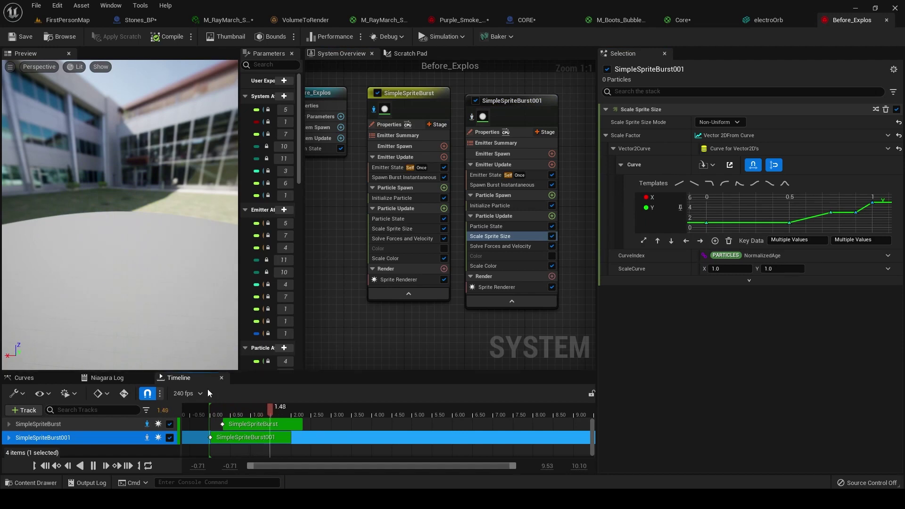
Inspect the Scale Sprite Size curve and Initialize Particle settings of the SimpleSpriteBurst emitter, and compile the system.
{"action": "left_click", "coordinate": [394, 229]}
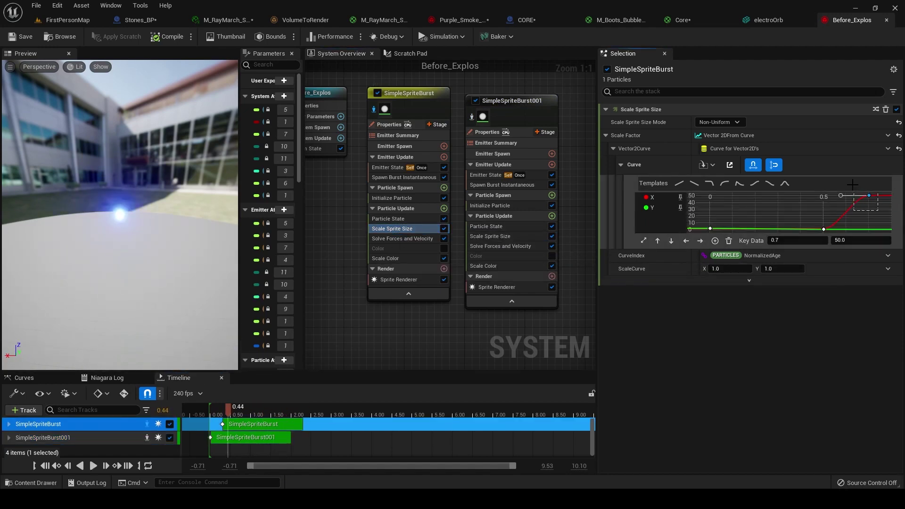
{"action": "left_click", "coordinate": [405, 198]}
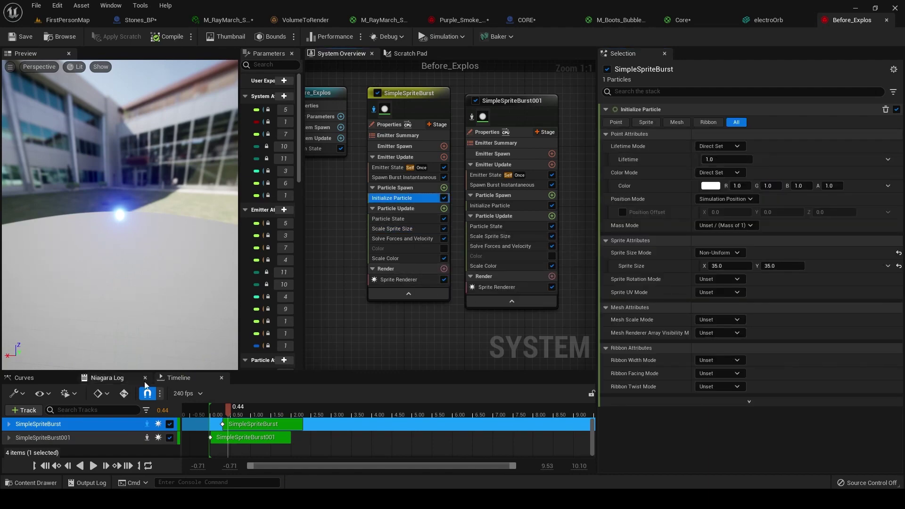
{"action": "left_click", "coordinate": [171, 37]}
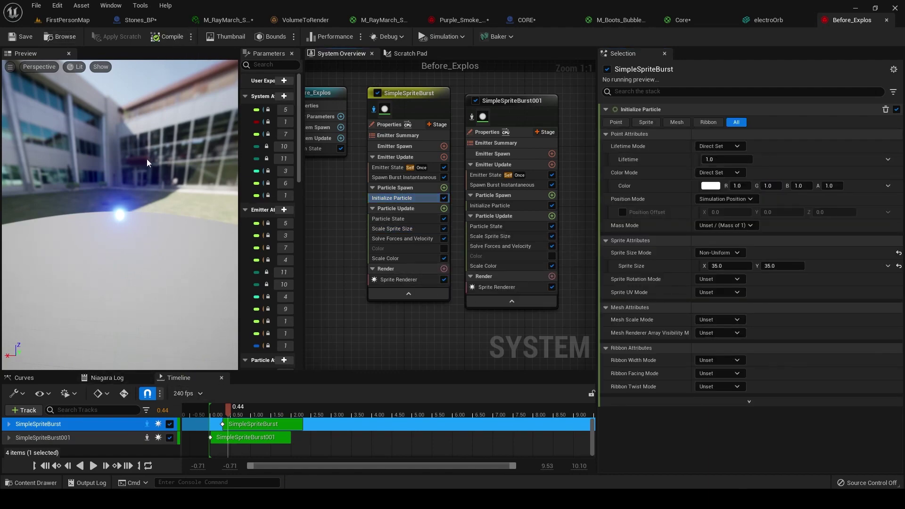
Go back to the CORE blueprint, review the Set Visibility nodes, and open the Core material used by FireOrb.
{"action": "left_click", "coordinate": [540, 22]}
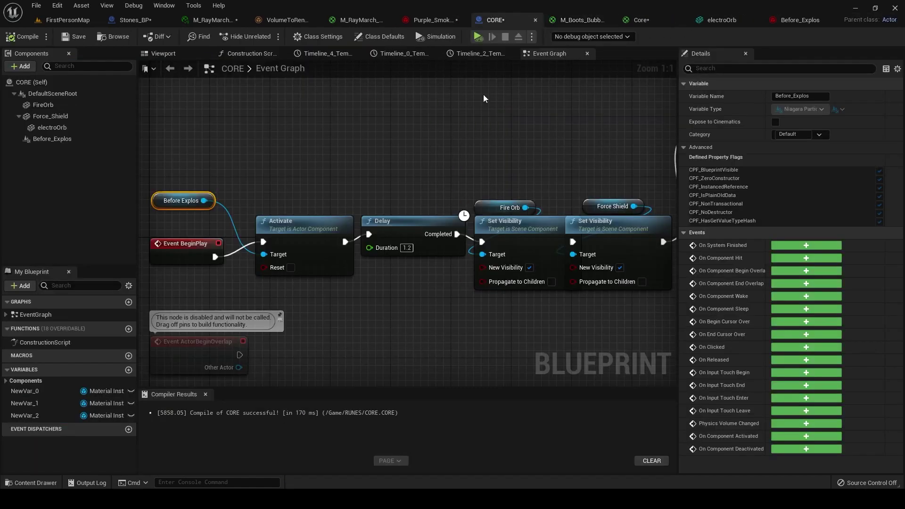
{"action": "right_click_drag", "start_coordinate": [514, 210], "coordinate": [361, 193]}
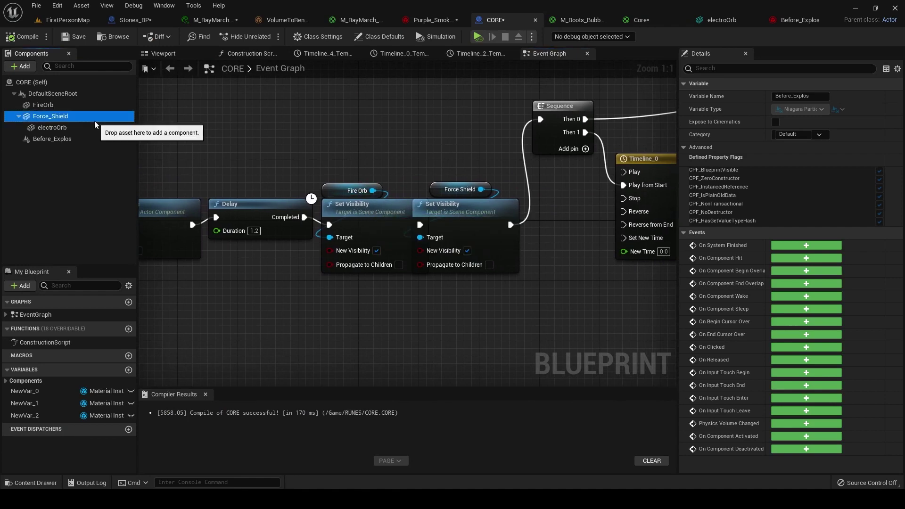
{"action": "left_click", "coordinate": [70, 105]}
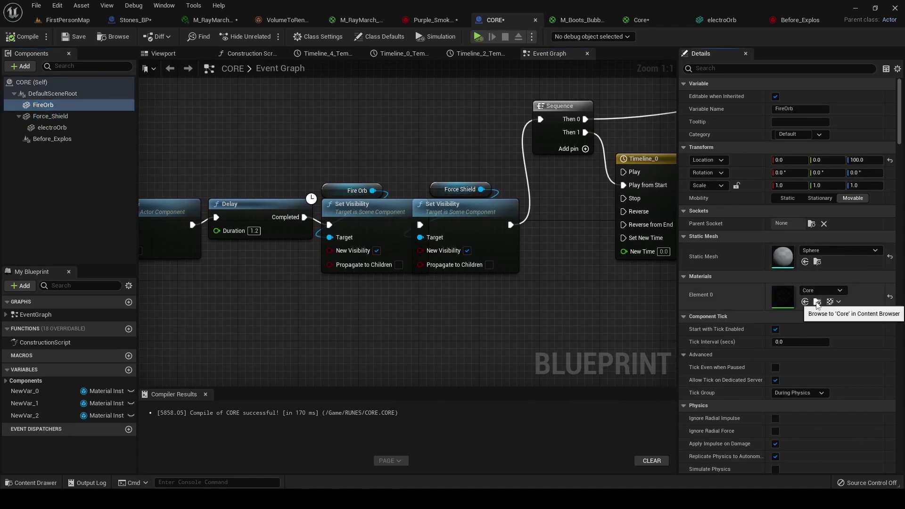
{"action": "left_click", "coordinate": [712, 304]}
{"action": "double_click", "coordinate": [556, 369]}
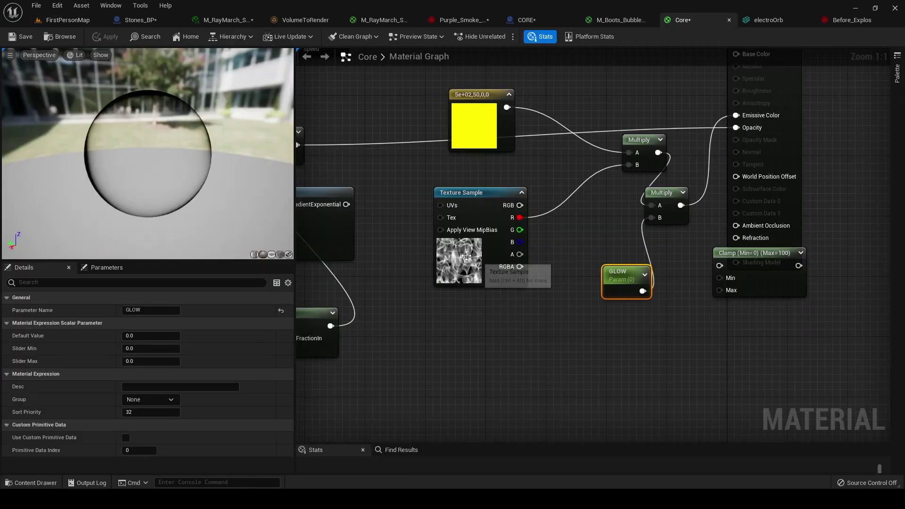
Preview the Core material with the GLOW parameter's default value at 1 and 10, and restore it to 0.
{"action": "left_click", "coordinate": [139, 333]}
{"action": "type", "text": "1"}
{"action": "key", "text": "Return"}
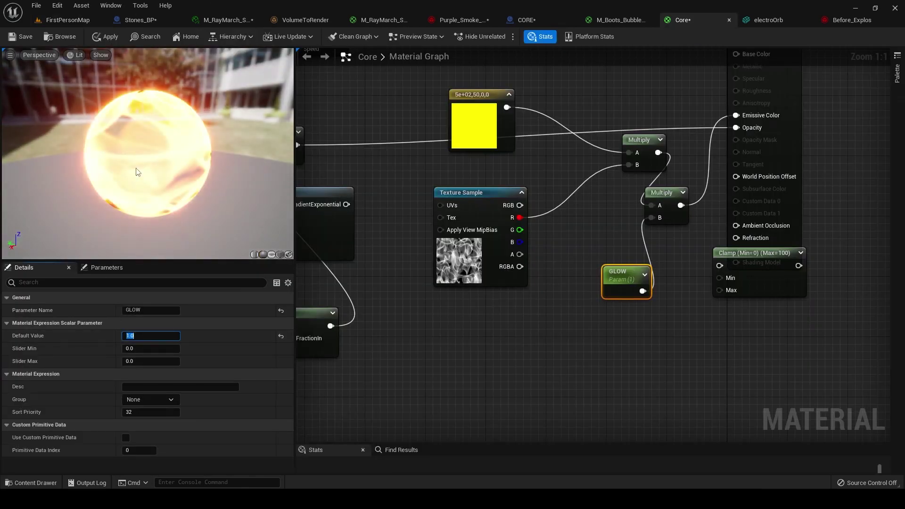
{"action": "type", "text": "10"}
{"action": "key", "text": "Return"}
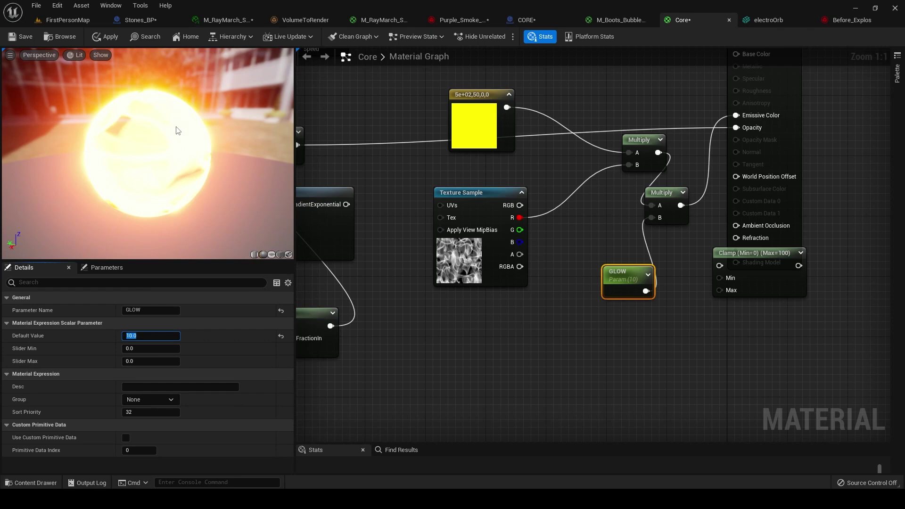
{"action": "key", "text": "Return"}
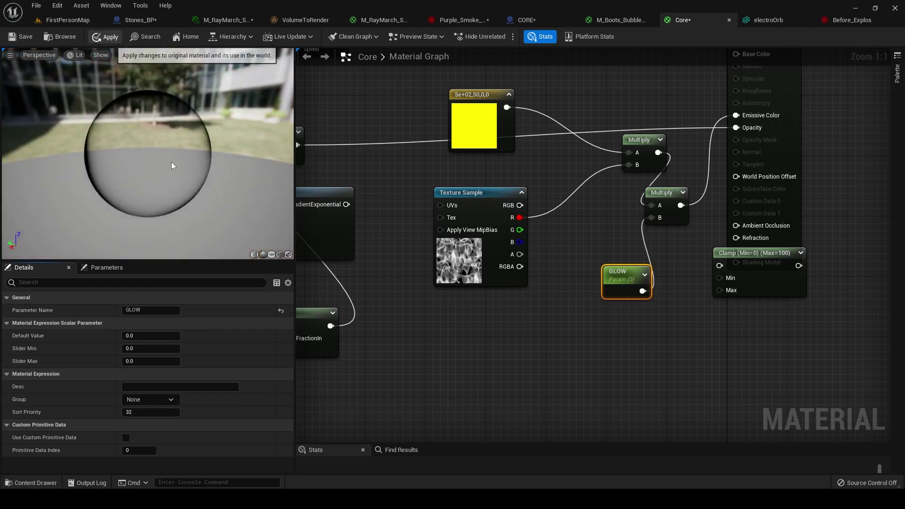
Return to the CORE event graph and examine how Timeline_0 drives the world scale of Fire Orb and Force Shield.
{"action": "left_click", "coordinate": [526, 21]}
{"action": "right_click_drag", "start_coordinate": [454, 159], "coordinate": [442, 139]}
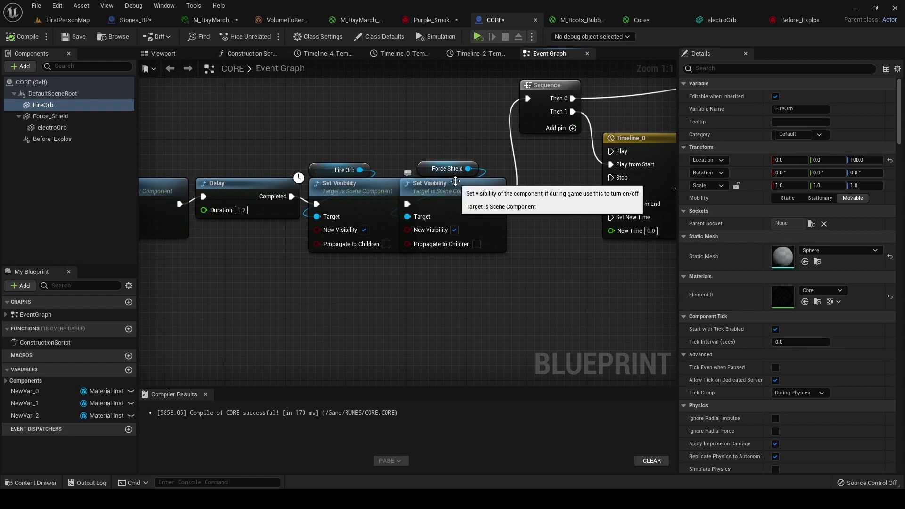
{"action": "right_click_drag", "start_coordinate": [454, 185], "coordinate": [246, 162]}
{"action": "left_click", "coordinate": [329, 157]}
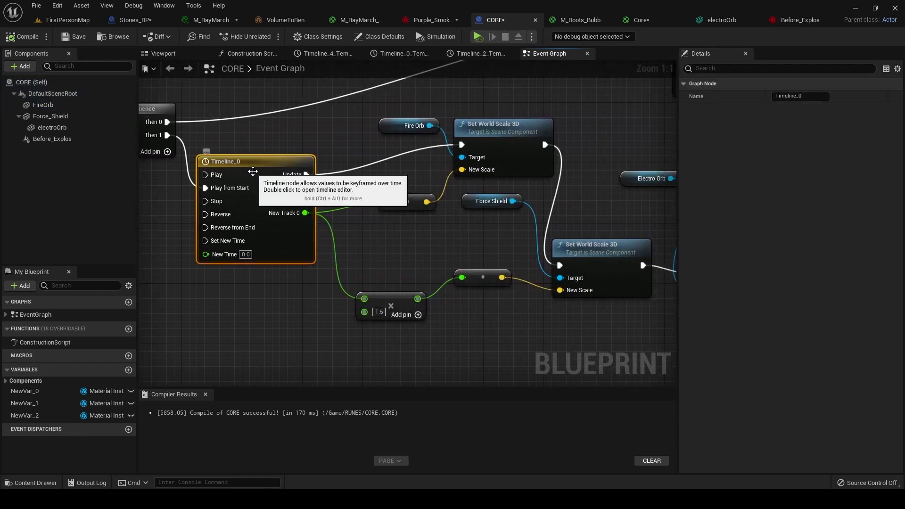
{"action": "left_click", "coordinate": [404, 124]}
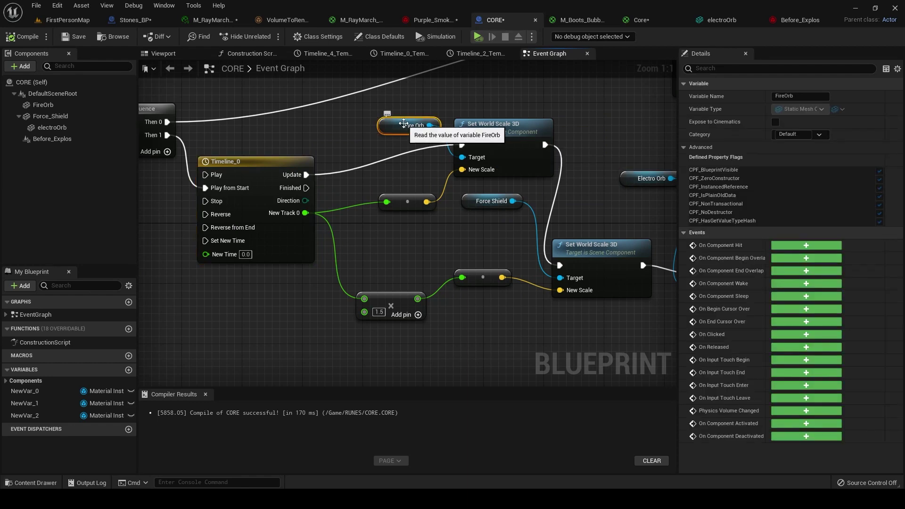
{"action": "left_click", "coordinate": [496, 208]}
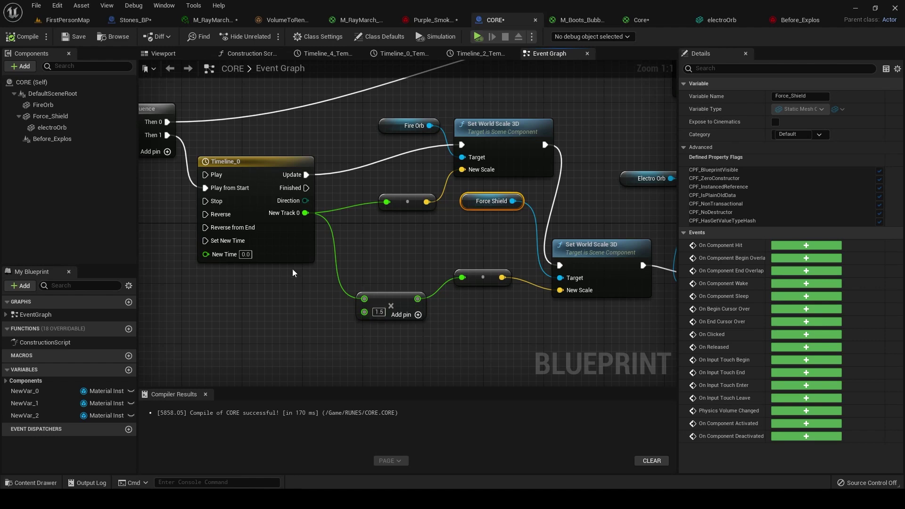
Open Timeline_0 and inspect the first peak, the dip and the final key of its NewTrack_0 curve.
{"action": "double_click", "coordinate": [292, 252]}
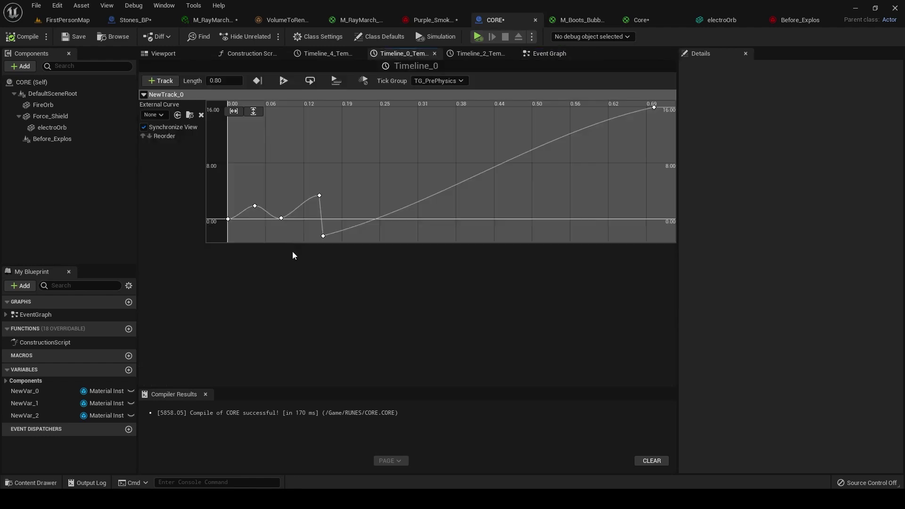
{"action": "left_click_drag", "start_coordinate": [258, 212], "coordinate": [259, 213]}
{"action": "left_click", "coordinate": [254, 206]}
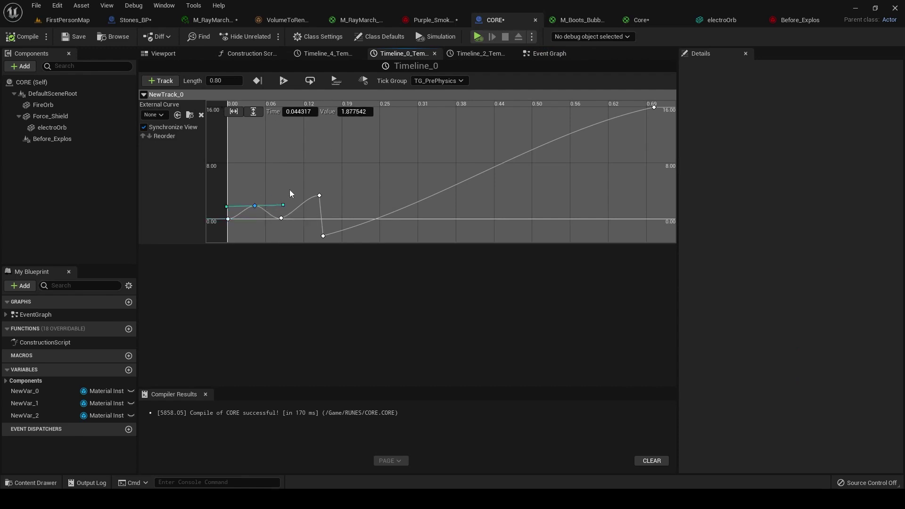
{"action": "left_click", "coordinate": [292, 214]}
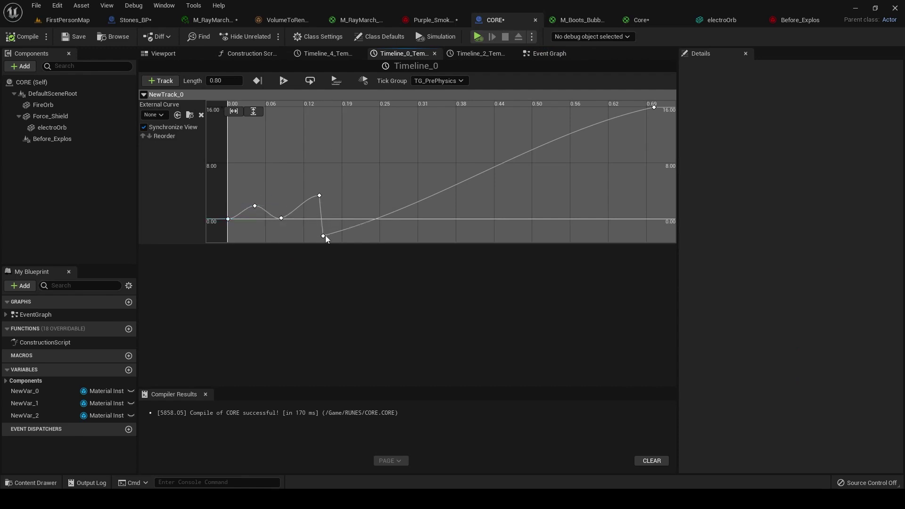
{"action": "left_click_drag", "start_coordinate": [311, 237], "coordinate": [343, 245]}
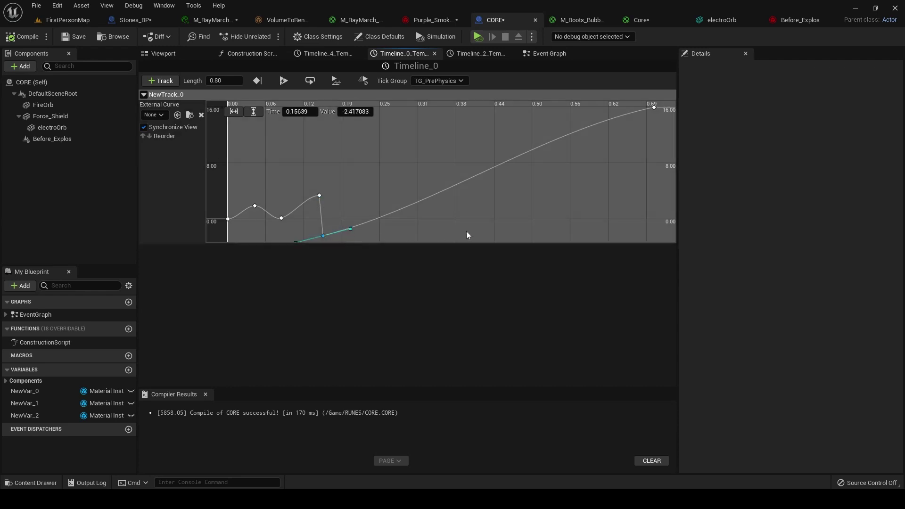
{"action": "left_click_drag", "start_coordinate": [629, 102], "coordinate": [669, 129]}
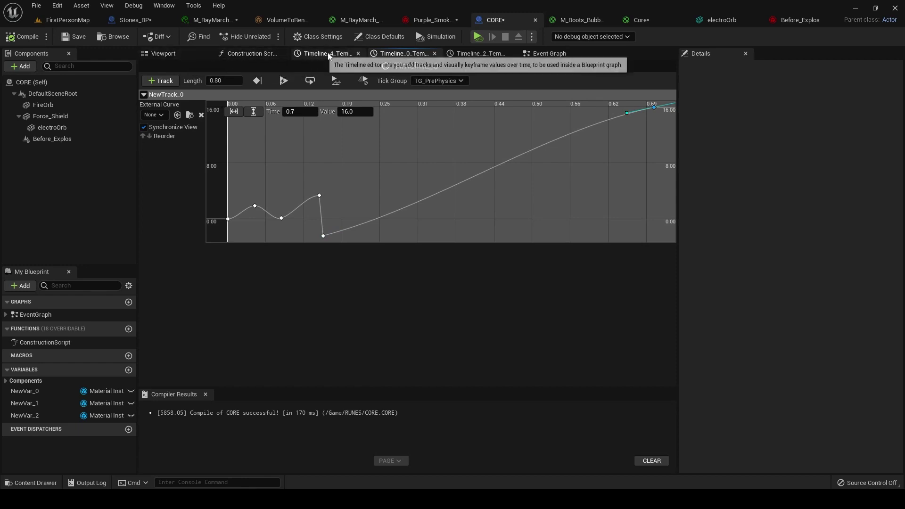
Return to the CORE event graph, locate Electro Orb's Create Dynamic Material Instance node, and open its Lightning source material.
{"action": "left_click", "coordinate": [547, 53]}
{"action": "right_click_drag", "start_coordinate": [541, 205], "coordinate": [358, 174]}
{"action": "right_click_drag", "start_coordinate": [428, 185], "coordinate": [390, 165]}
{"action": "left_click", "coordinate": [453, 205]}
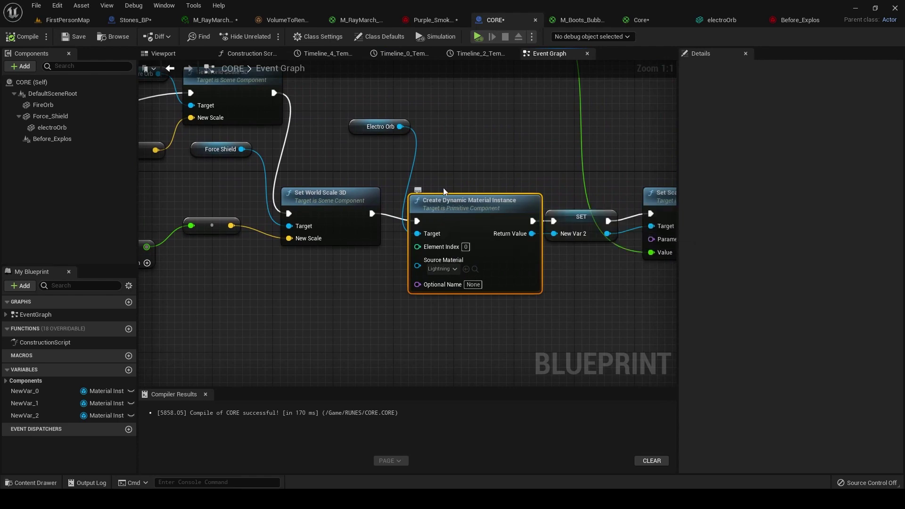
{"action": "left_click", "coordinate": [475, 269]}
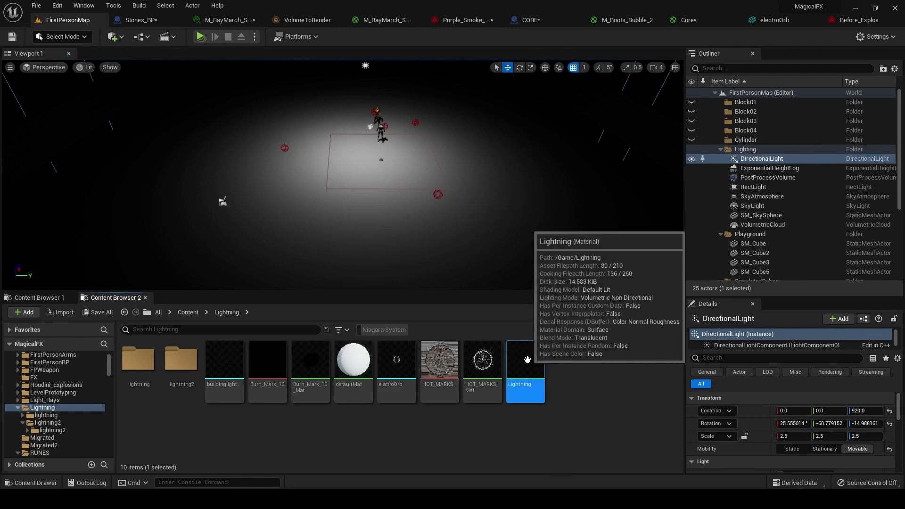
{"action": "double_click", "coordinate": [522, 381]}
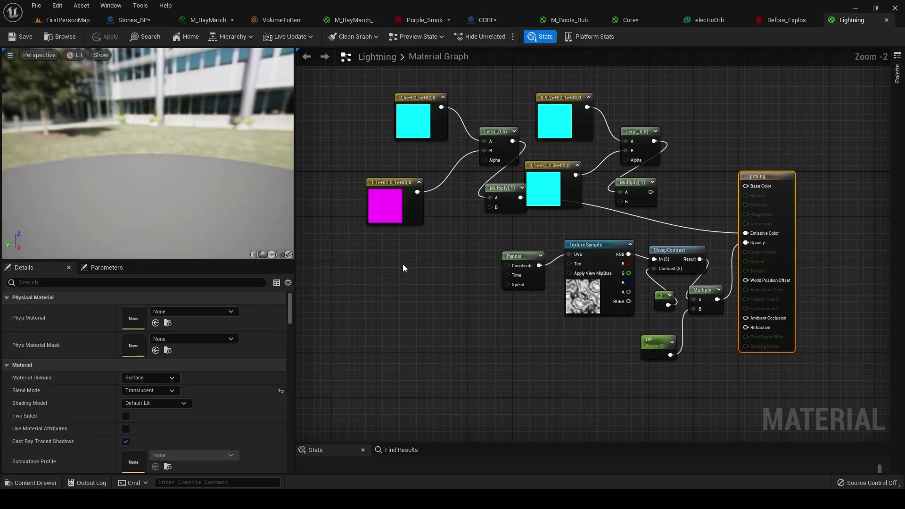
Delete the unused second colour branch with its two cyan constants, Lerp and Multiply from the Lightning material, and apply the change.
{"action": "right_click_drag", "start_coordinate": [453, 260], "coordinate": [348, 236]}
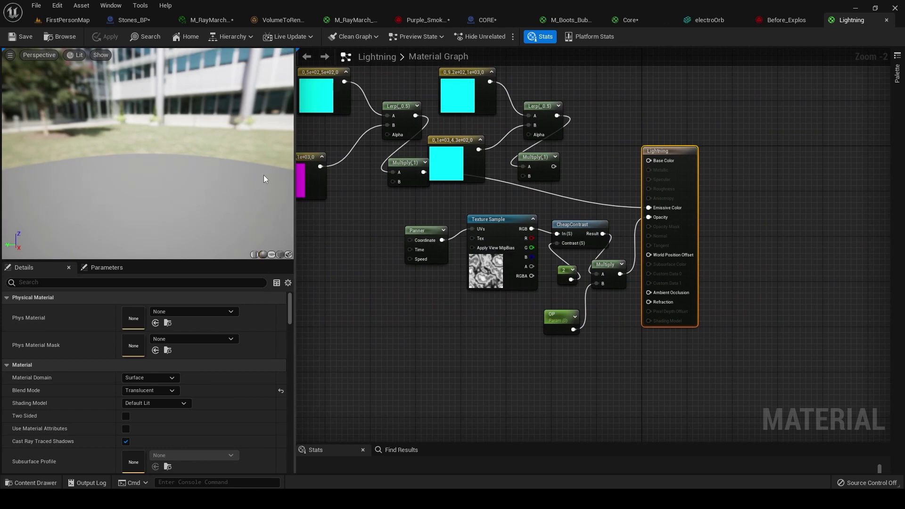
{"action": "right_click_drag", "start_coordinate": [402, 199], "coordinate": [419, 239]}
{"action": "left_click_drag", "start_coordinate": [480, 204], "coordinate": [506, 173]}
{"action": "mouse_move", "coordinate": [509, 123]}
{"action": "left_mouse_down"}
{"action": "mouse_move", "coordinate": [578, 180]}
{"action": "mouse_move", "coordinate": [554, 151]}
{"action": "left_mouse_up"}
{"action": "left_click_drag", "start_coordinate": [488, 108], "coordinate": [574, 201]}
{"action": "key", "text": "Delete"}
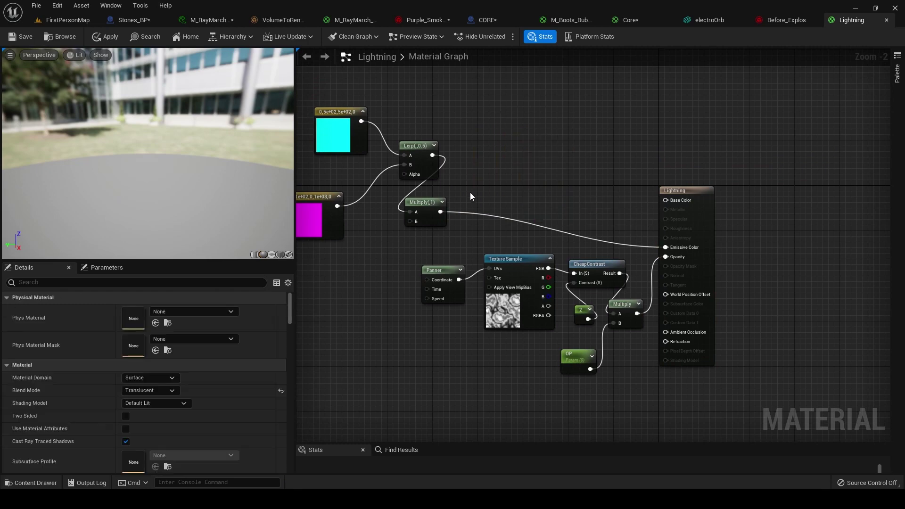
{"action": "right_click_drag", "start_coordinate": [367, 181], "coordinate": [439, 179]}
{"action": "left_click", "coordinate": [106, 37]}
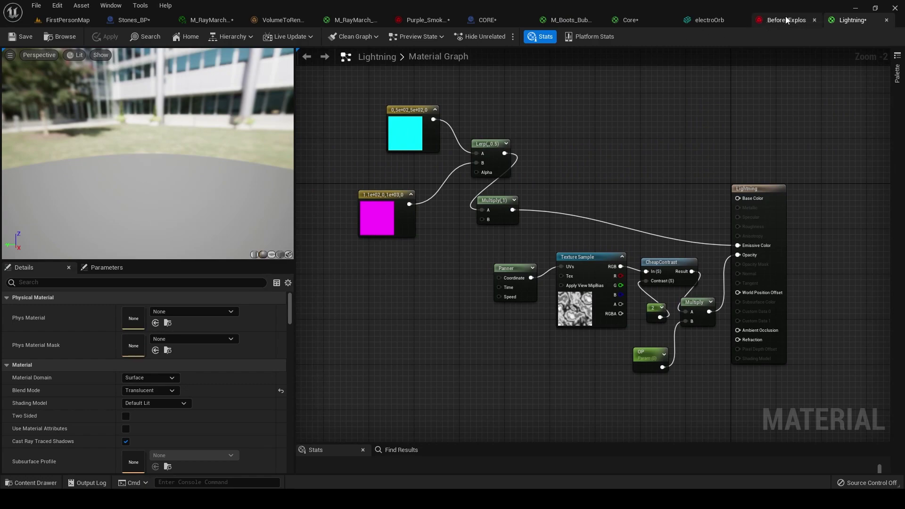
Return to the CORE event graph and review the Set Scalar Parameter Value node that follows Electro Orb's dynamic material.
{"action": "left_click", "coordinate": [480, 20]}
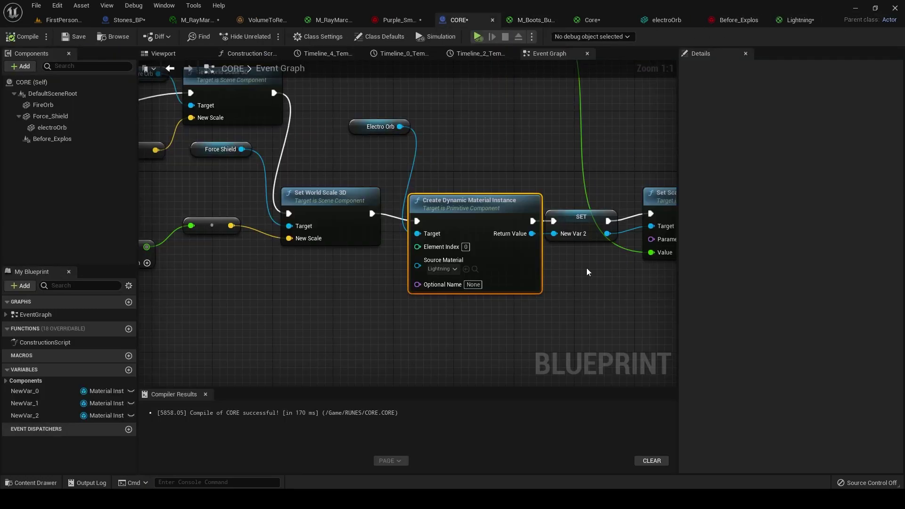
{"action": "right_click_drag", "start_coordinate": [587, 268], "coordinate": [470, 263]}
{"action": "right_click_drag", "start_coordinate": [580, 198], "coordinate": [452, 233]}
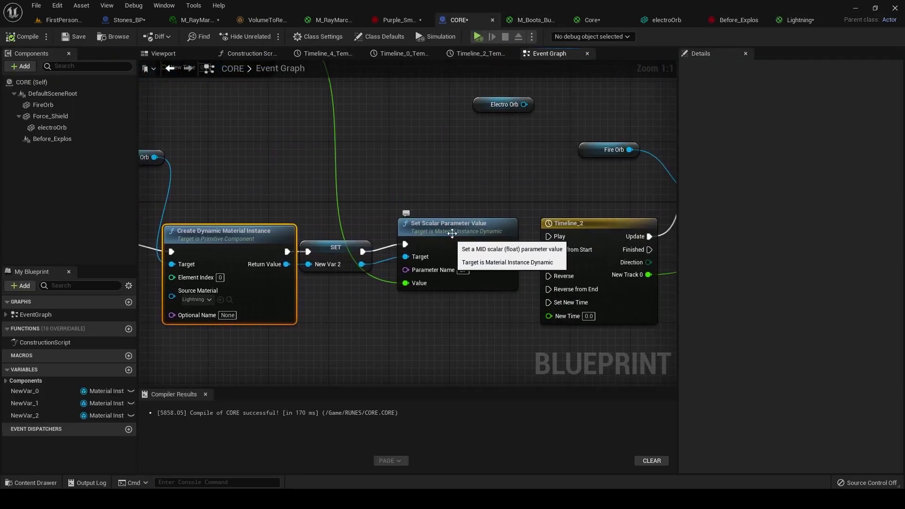
{"action": "right_click_drag", "start_coordinate": [477, 177], "coordinate": [450, 183]}
Trace the OP parameter's value input back to Timeline_1, open that timeline, and inspect its NewTrack_0 curve.
{"action": "right_click_drag", "start_coordinate": [402, 210], "coordinate": [479, 307]}
{"action": "right_click_drag", "start_coordinate": [432, 226], "coordinate": [543, 313]}
{"action": "scroll", "coordinate": [492, 283], "scroll_direction": "down", "scroll_amount": 2}
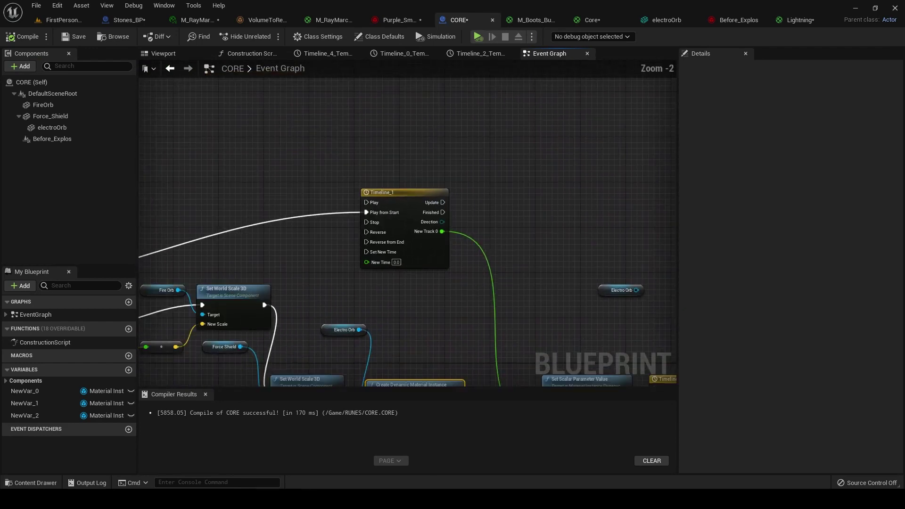
{"action": "right_click_drag", "start_coordinate": [269, 282], "coordinate": [488, 222]}
{"action": "right_click_drag", "start_coordinate": [483, 163], "coordinate": [248, 138]}
{"action": "right_click_drag", "start_coordinate": [499, 245], "coordinate": [450, 222]}
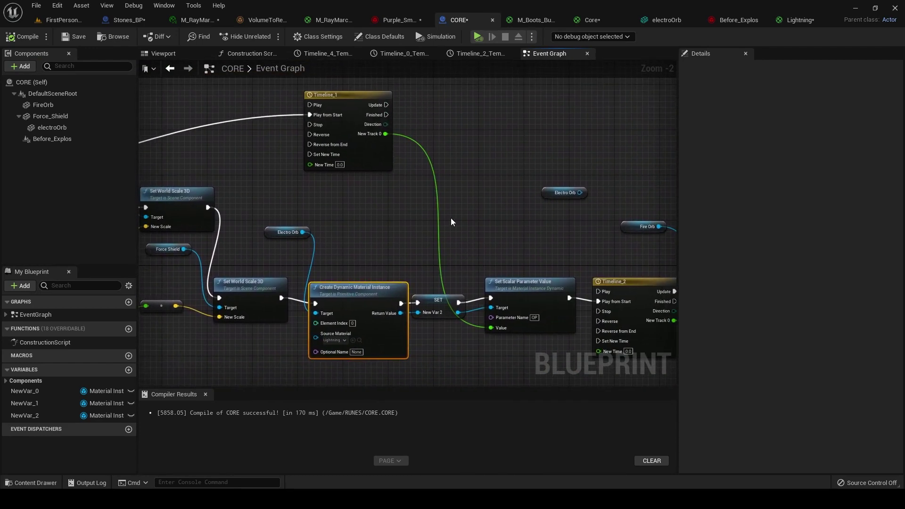
{"action": "double_click", "coordinate": [375, 162]}
{"action": "left_click_drag", "start_coordinate": [229, 238], "coordinate": [228, 237]}
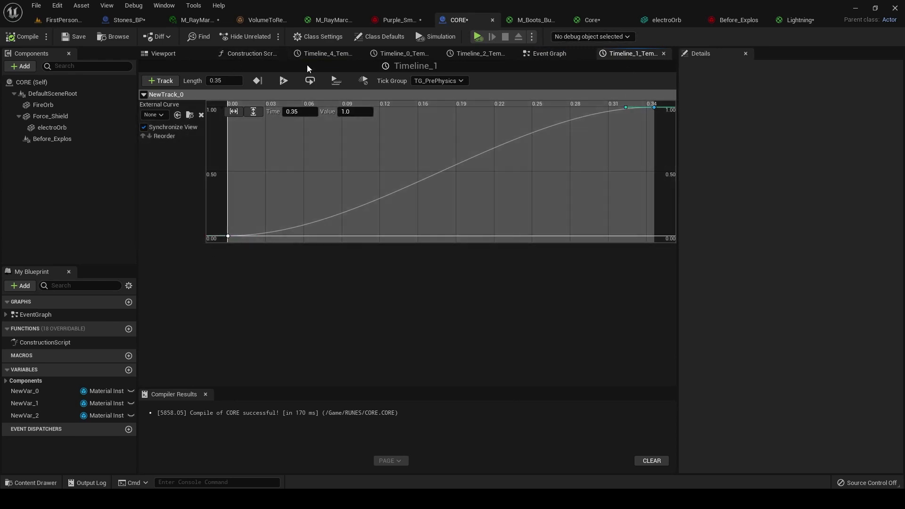
Go back to the event graph, find the timeline driving Fire Orb's GLOW parameter, and inspect the Timeline_2 curve.
{"action": "left_click", "coordinate": [547, 54]}
{"action": "right_click_drag", "start_coordinate": [479, 213], "coordinate": [409, 264]}
{"action": "scroll", "coordinate": [407, 244], "scroll_direction": "up", "scroll_amount": 1}
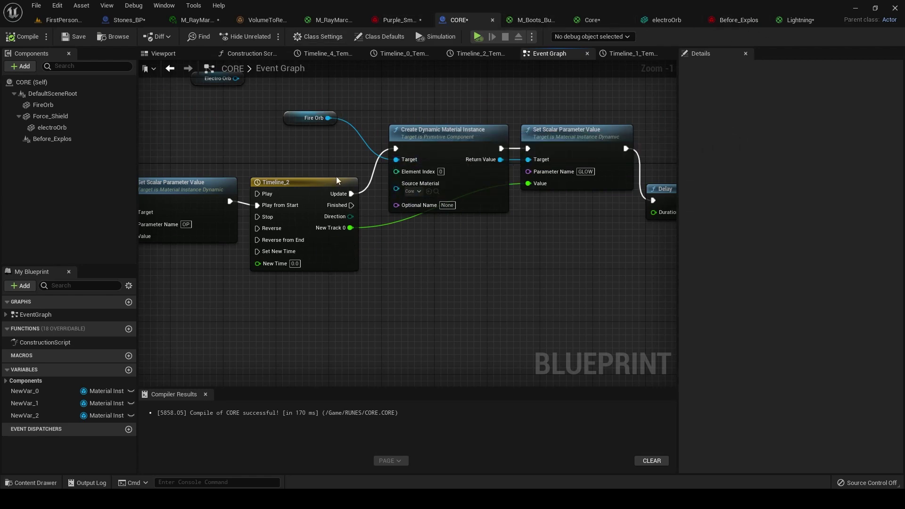
{"action": "double_click", "coordinate": [353, 259]}
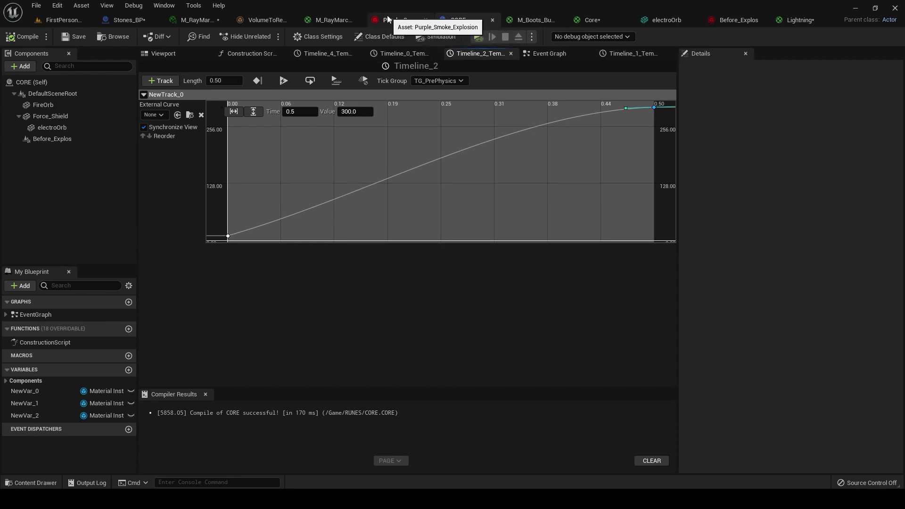
{"action": "left_click_drag", "start_coordinate": [622, 139], "coordinate": [689, 95]}
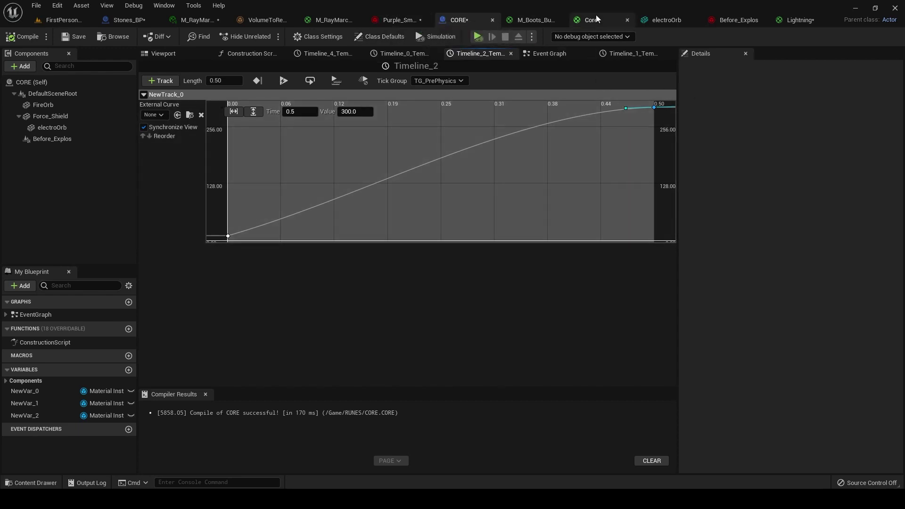
Return to the event graph and examine the Delay and Set Visibility nodes for Force Shield, Fire Orb and Electro Orb.
{"action": "left_click", "coordinate": [547, 54]}
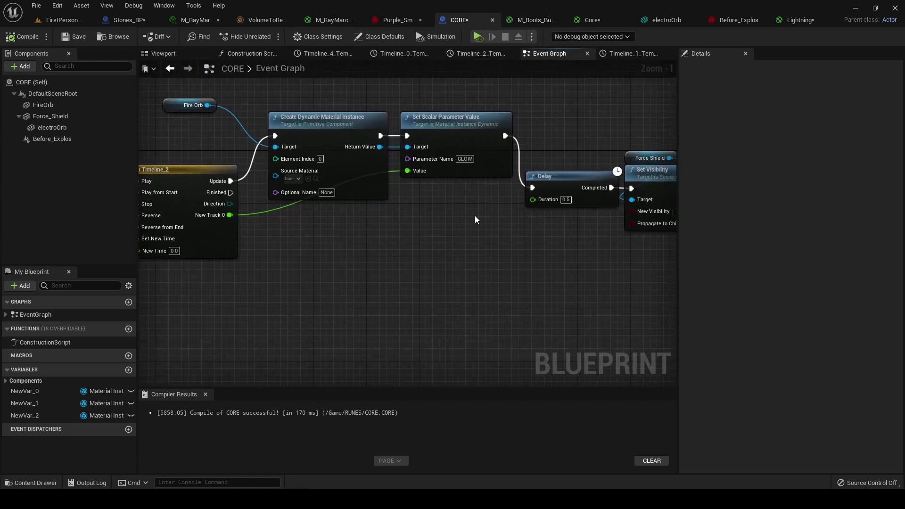
{"action": "right_click_drag", "start_coordinate": [507, 237], "coordinate": [359, 216]}
{"action": "right_click_drag", "start_coordinate": [449, 251], "coordinate": [299, 243]}
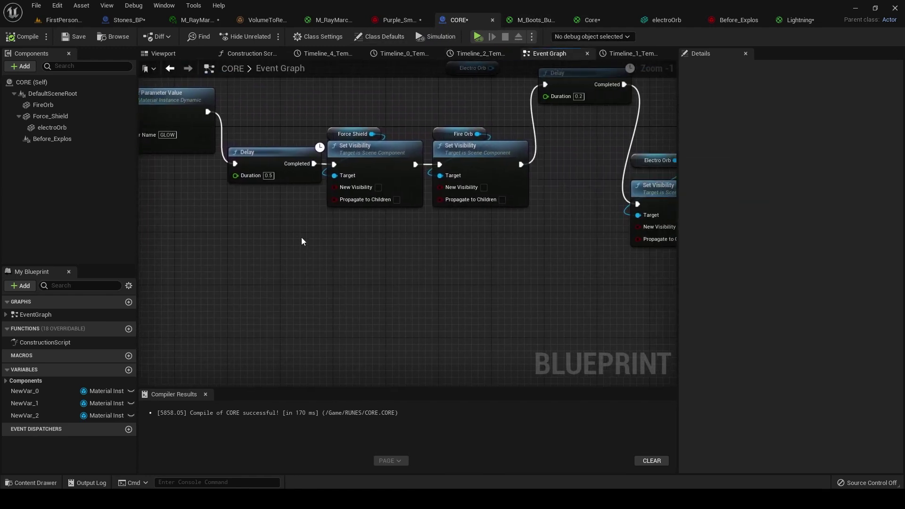
{"action": "right_click_drag", "start_coordinate": [411, 216], "coordinate": [380, 236]}
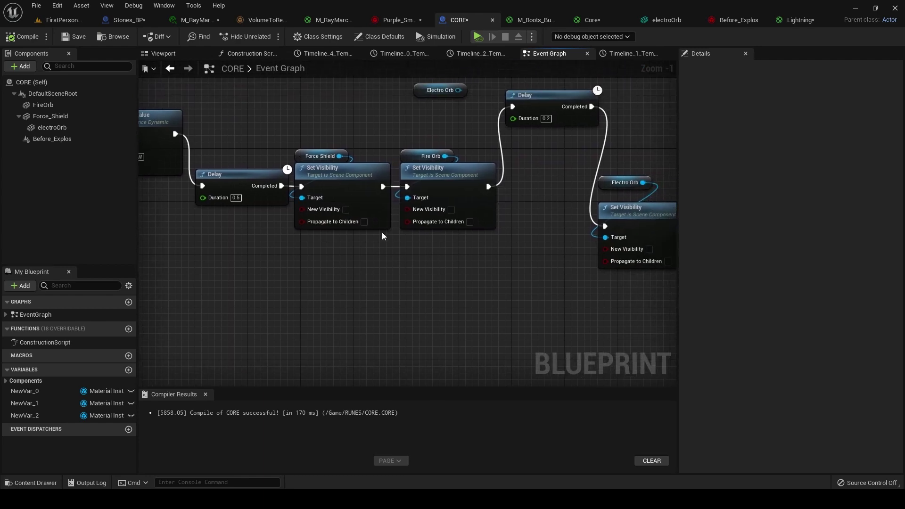
{"action": "left_click_drag", "start_coordinate": [312, 271], "coordinate": [421, 144]}
{"action": "right_click_drag", "start_coordinate": [501, 206], "coordinate": [381, 212]}
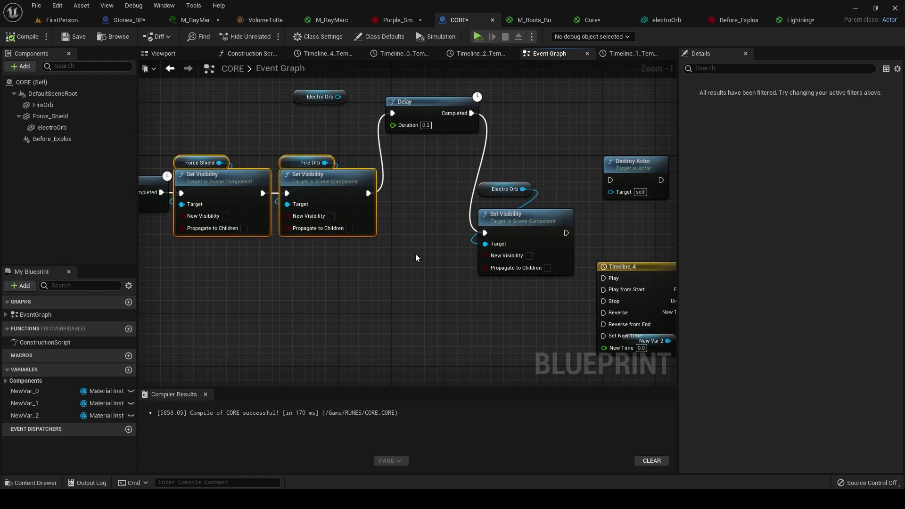
{"action": "right_click_drag", "start_coordinate": [181, 235], "coordinate": [315, 229]}
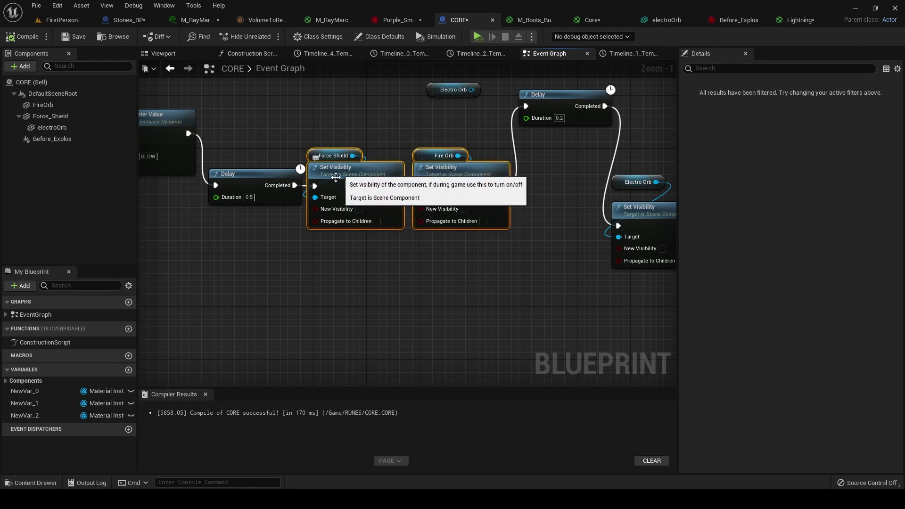
{"action": "left_click_drag", "start_coordinate": [420, 289], "coordinate": [474, 154]}
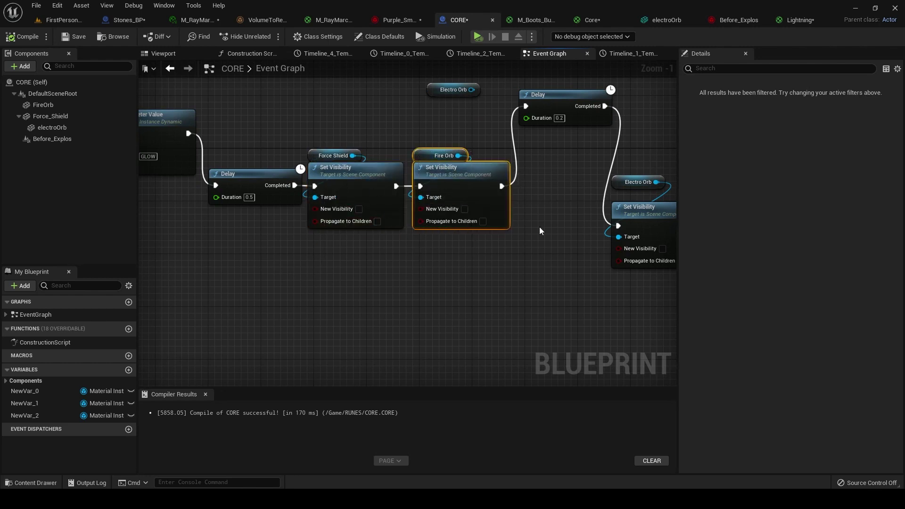
{"action": "right_click_drag", "start_coordinate": [540, 228], "coordinate": [486, 227]}
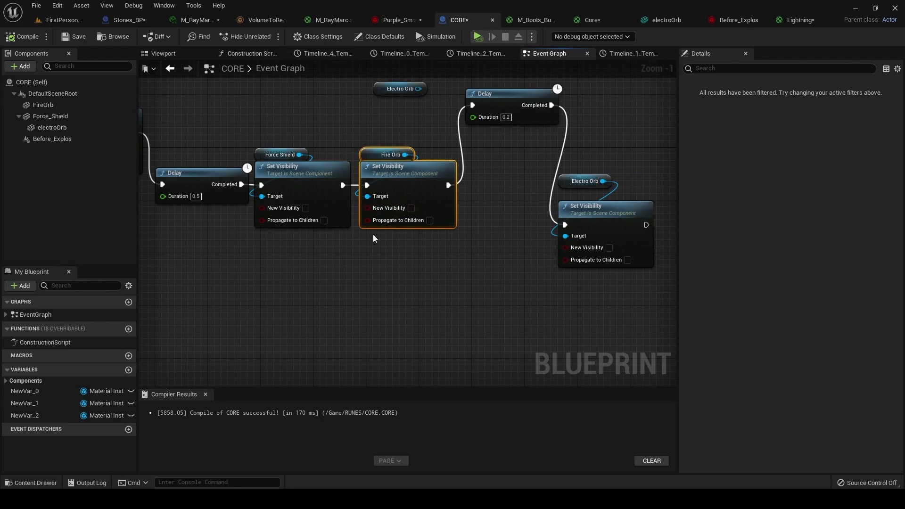
{"action": "right_click_drag", "start_coordinate": [452, 234], "coordinate": [343, 281]}
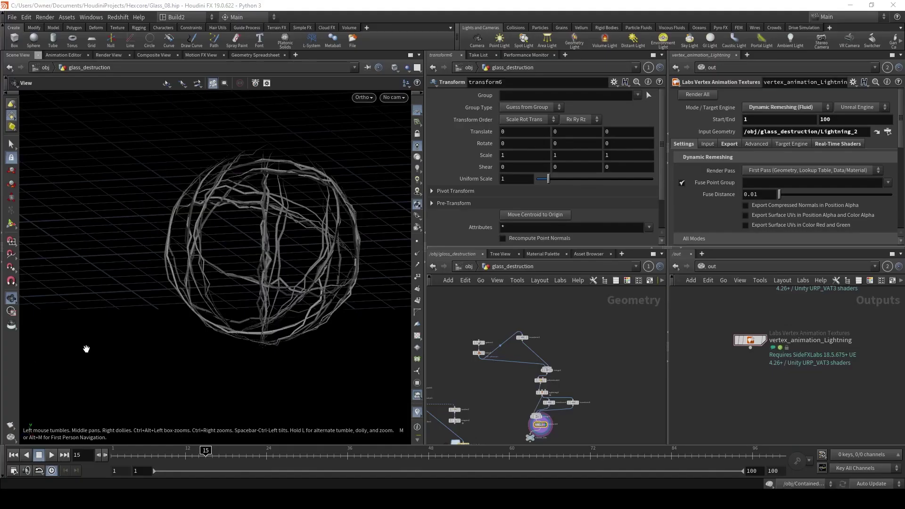
Switch to Houdini's glass_destruction network and display the sphere2 and blast5 nodes to examine the source sphere and isolated strip.
{"action": "scroll", "coordinate": [453, 348], "scroll_direction": "up", "scroll_amount": 3}
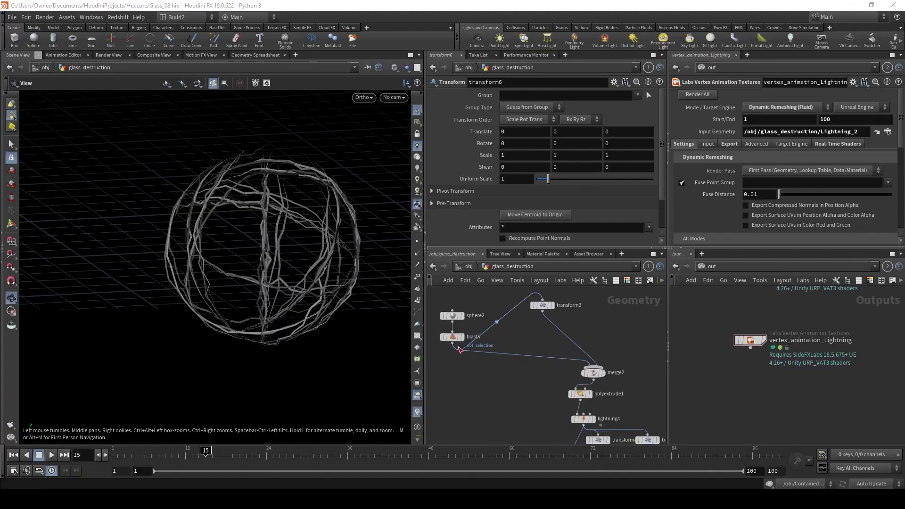
{"action": "left_click", "coordinate": [512, 336]}
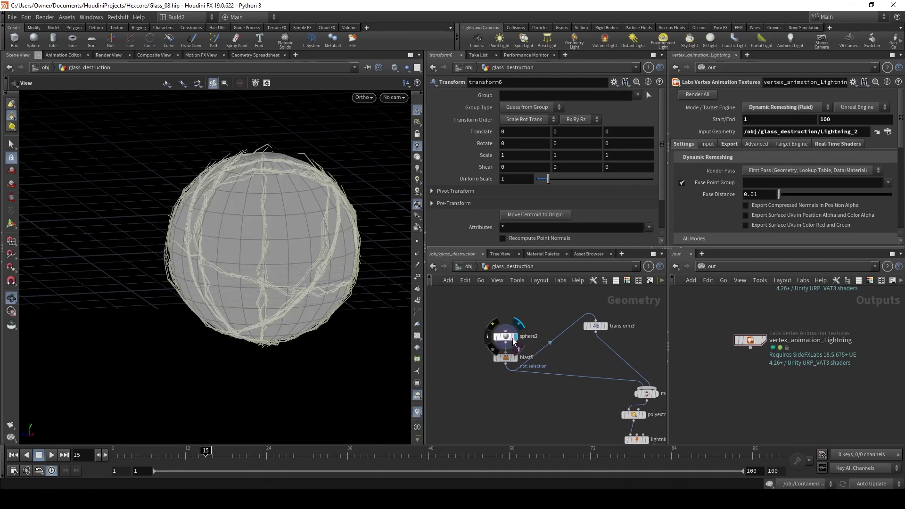
{"action": "left_click", "coordinate": [515, 336]}
{"action": "left_click", "coordinate": [505, 337]}
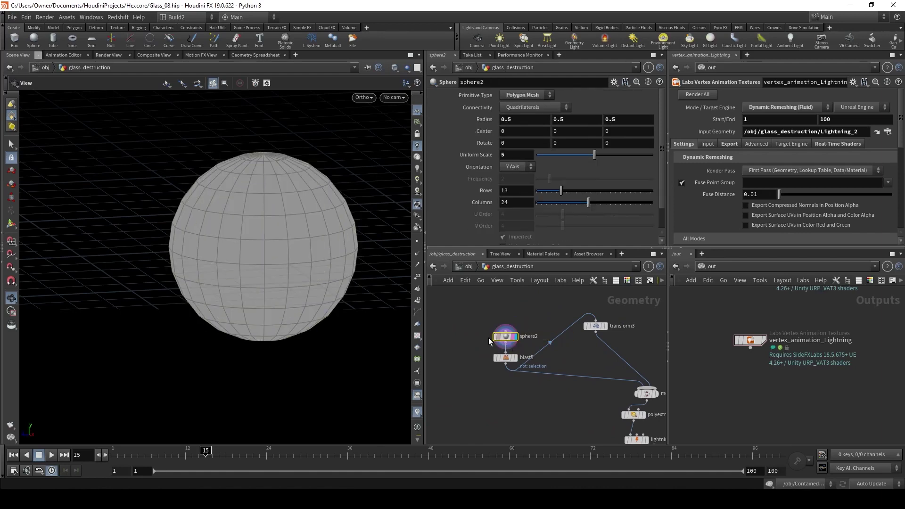
{"action": "left_click", "coordinate": [508, 361]}
{"action": "left_click", "coordinate": [508, 361]}
{"action": "left_click_drag", "start_coordinate": [337, 309], "coordinate": [297, 212]}
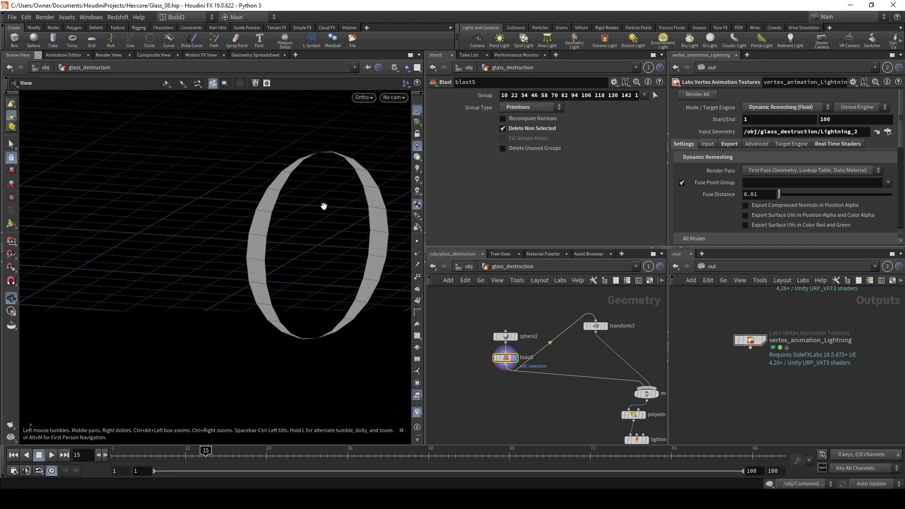
Display the transform3 and merge2 nodes and inspect the rotated ring and the combined rings from several angles.
{"action": "left_click", "coordinate": [605, 326]}
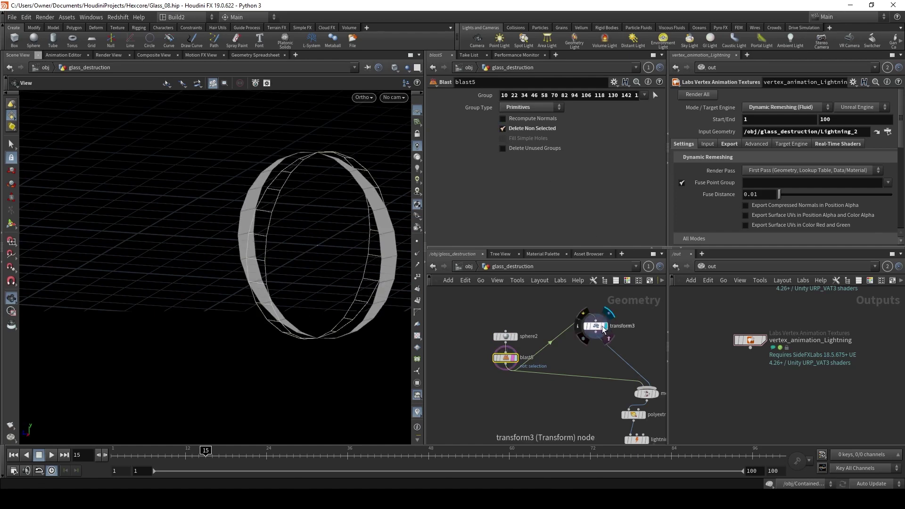
{"action": "left_click", "coordinate": [596, 326]}
{"action": "left_click_drag", "start_coordinate": [350, 288], "coordinate": [425, 296]}
{"action": "middle_click_drag", "start_coordinate": [589, 358], "coordinate": [573, 323]}
{"action": "left_click", "coordinate": [639, 361]}
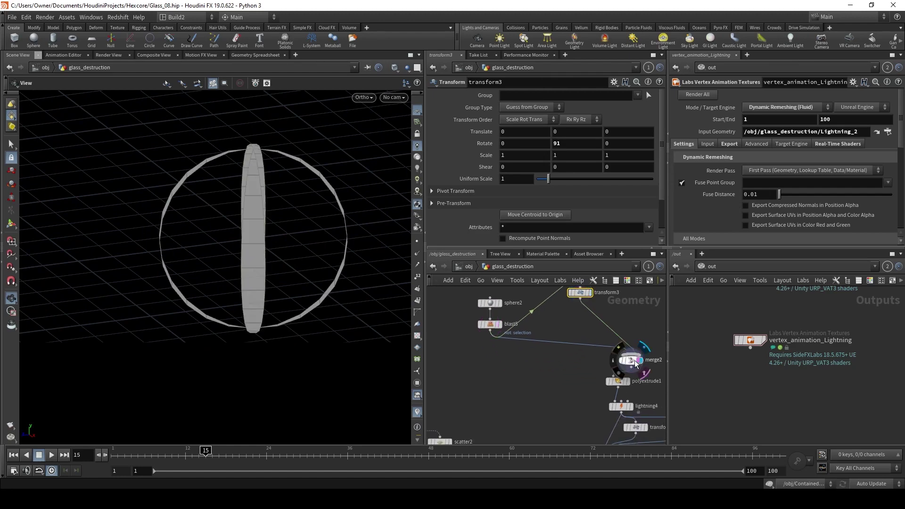
{"action": "left_click", "coordinate": [631, 360]}
{"action": "left_click_drag", "start_coordinate": [268, 273], "coordinate": [286, 279]}
{"action": "left_click_drag", "start_coordinate": [197, 255], "coordinate": [151, 227]}
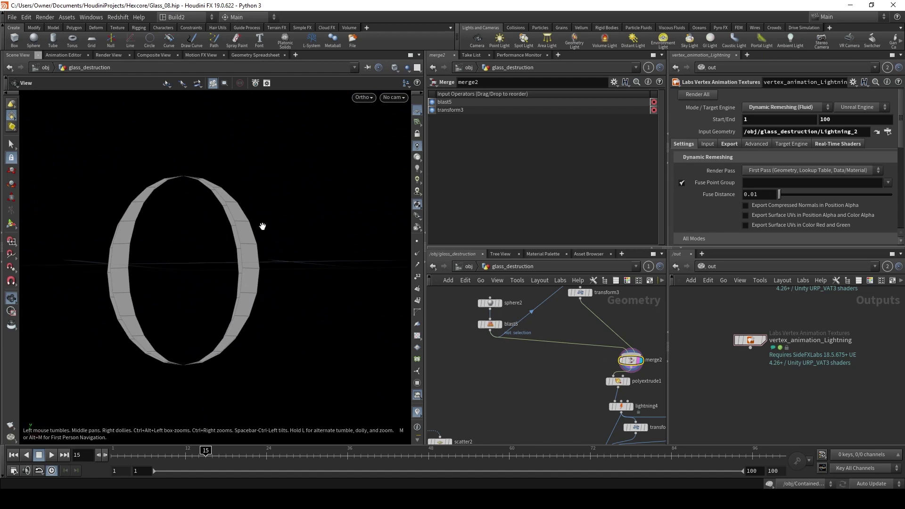
Display the polyextrude1 result and the lightning4 node, and select lightning4 to show its parameters.
{"action": "middle_click_drag", "start_coordinate": [585, 381], "coordinate": [558, 360]}
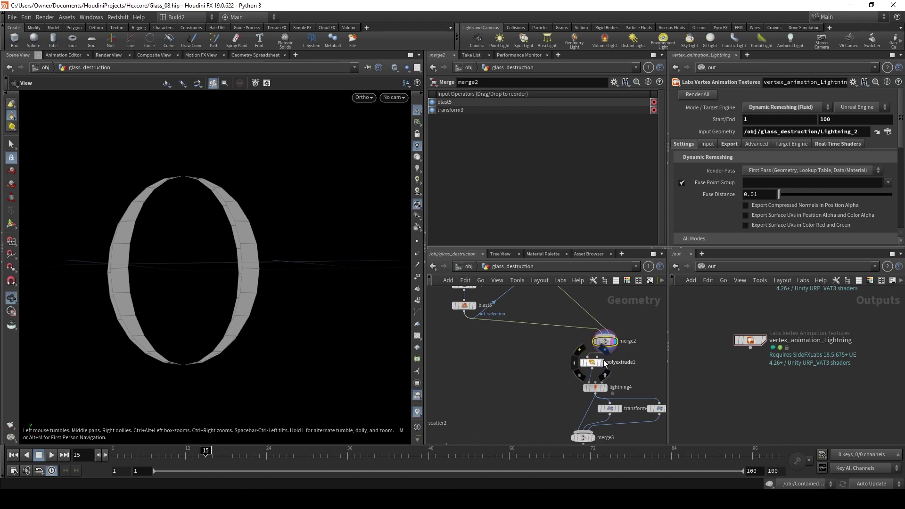
{"action": "left_click", "coordinate": [604, 363]}
{"action": "middle_click_drag", "start_coordinate": [598, 371], "coordinate": [590, 337]}
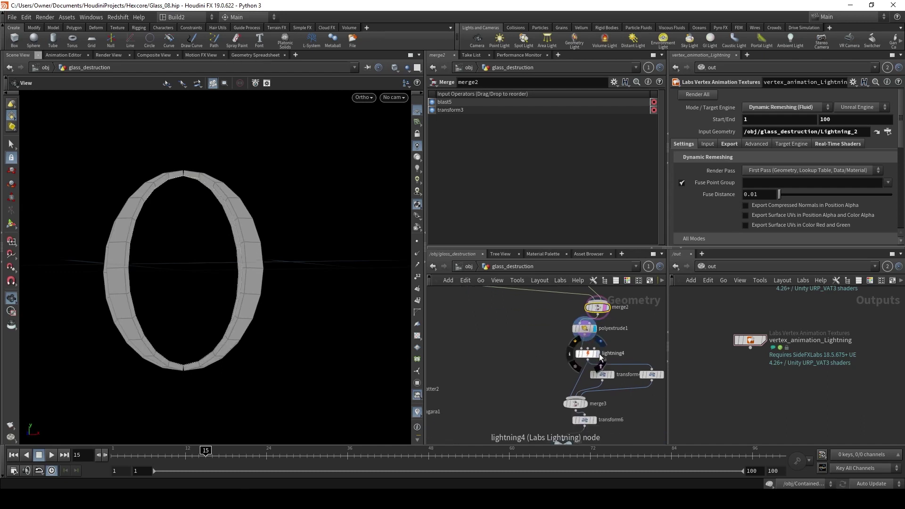
{"action": "left_click", "coordinate": [596, 355]}
{"action": "left_click", "coordinate": [591, 356]}
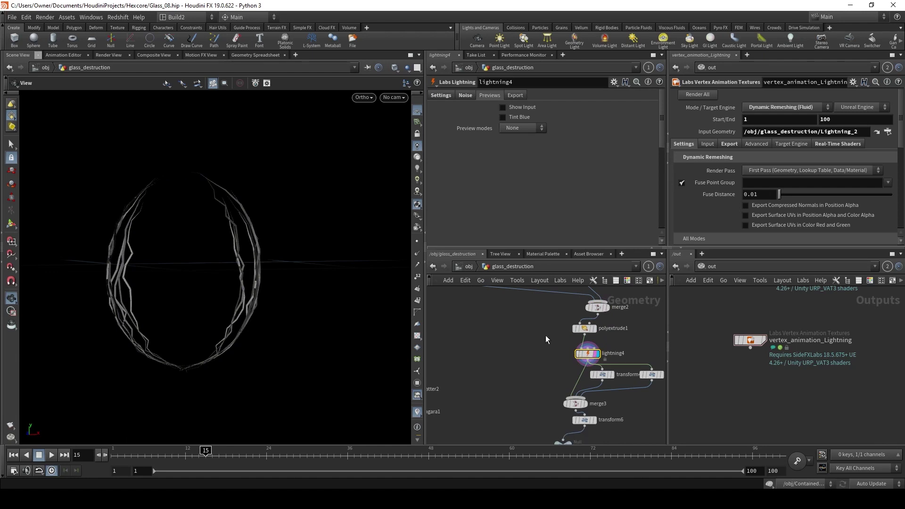
Review lightning4's noise parameters and its general settings for start and end points, shape along lines and beam thickness.
{"action": "left_click", "coordinate": [465, 97]}
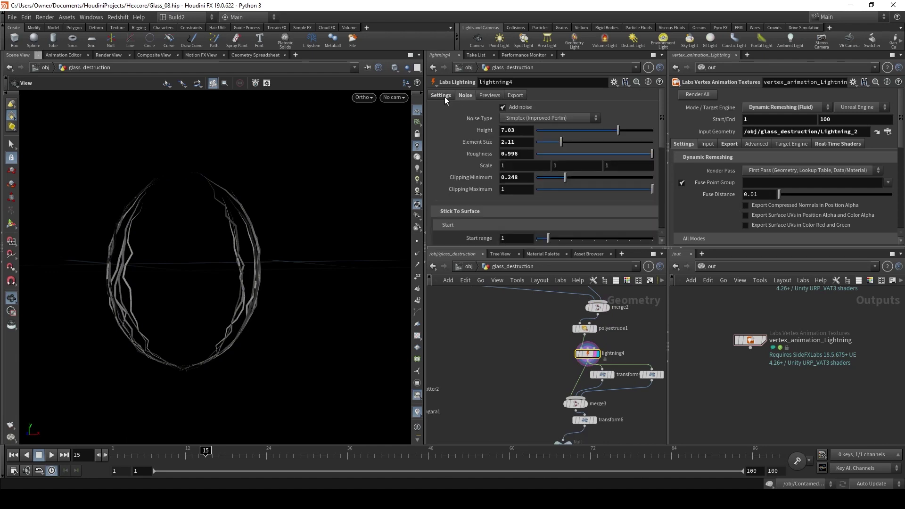
{"action": "left_click", "coordinate": [441, 96]}
{"action": "scroll", "coordinate": [455, 160], "scroll_direction": "down", "scroll_amount": 5}
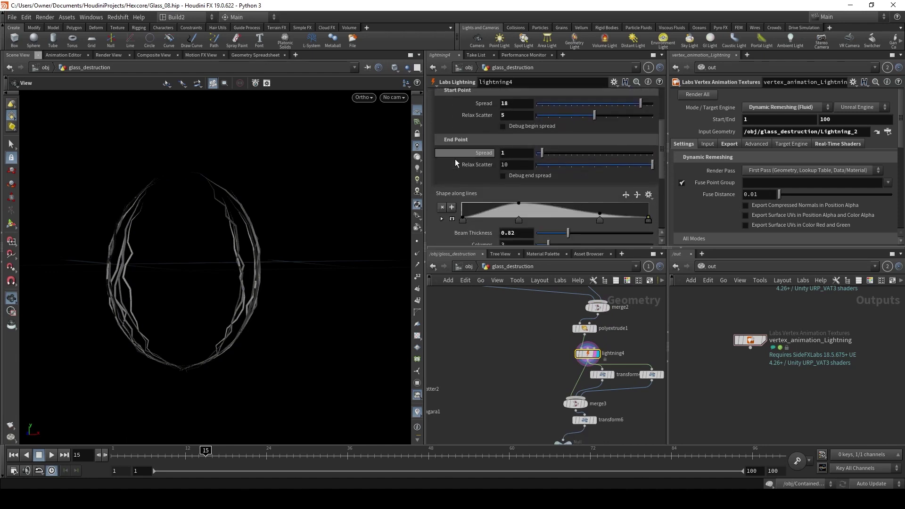
{"action": "scroll", "coordinate": [454, 159], "scroll_direction": "down", "scroll_amount": 6}
{"action": "scroll", "coordinate": [454, 159], "scroll_direction": "up", "scroll_amount": 5}
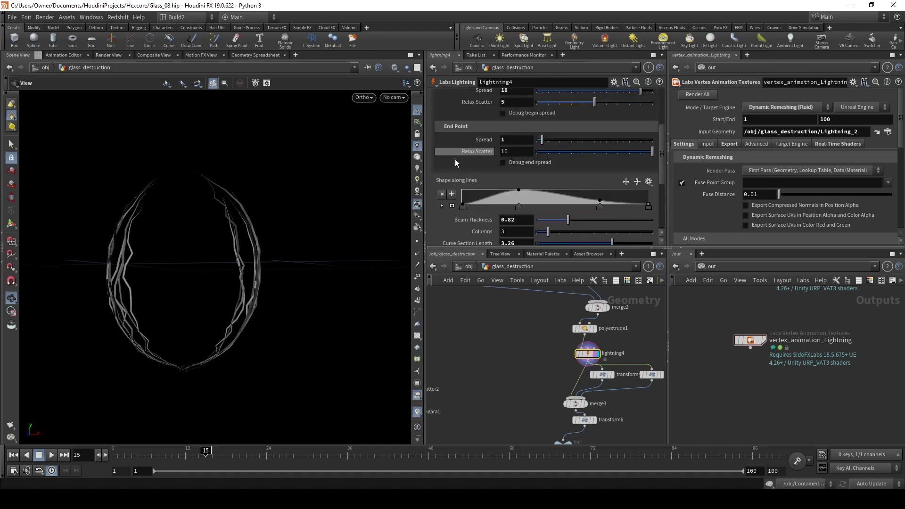
Review lightning4's noise and Stick To Surface parameters and inspect the jagged lightning ring from another angle.
{"action": "scroll", "coordinate": [454, 159], "scroll_direction": "up", "scroll_amount": 6}
{"action": "left_click", "coordinate": [471, 99]}
{"action": "scroll", "coordinate": [470, 106], "scroll_direction": "down", "scroll_amount": 3}
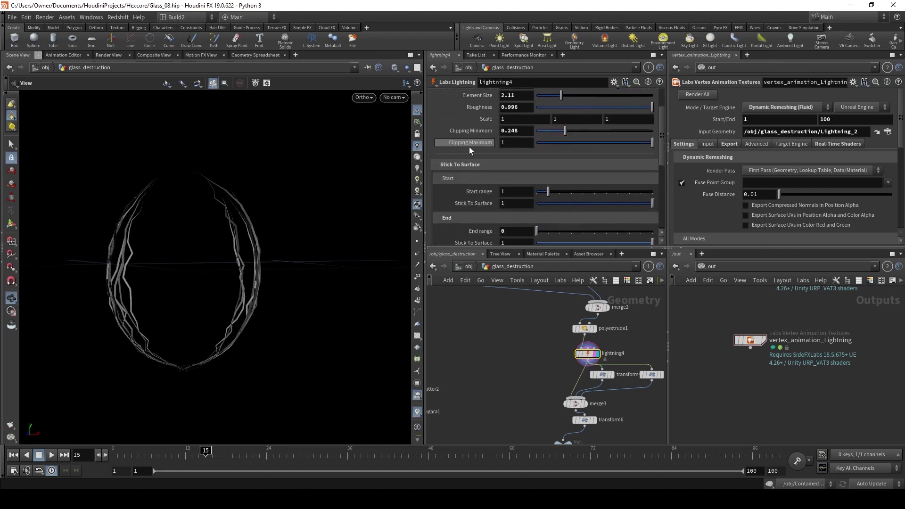
{"action": "scroll", "coordinate": [468, 148], "scroll_direction": "down", "scroll_amount": 3}
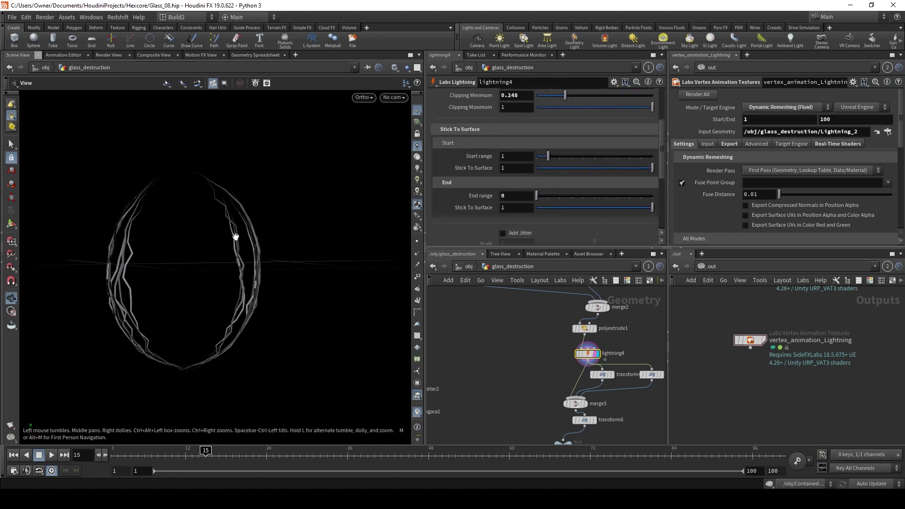
{"action": "scroll", "coordinate": [447, 191], "scroll_direction": "up", "scroll_amount": 7}
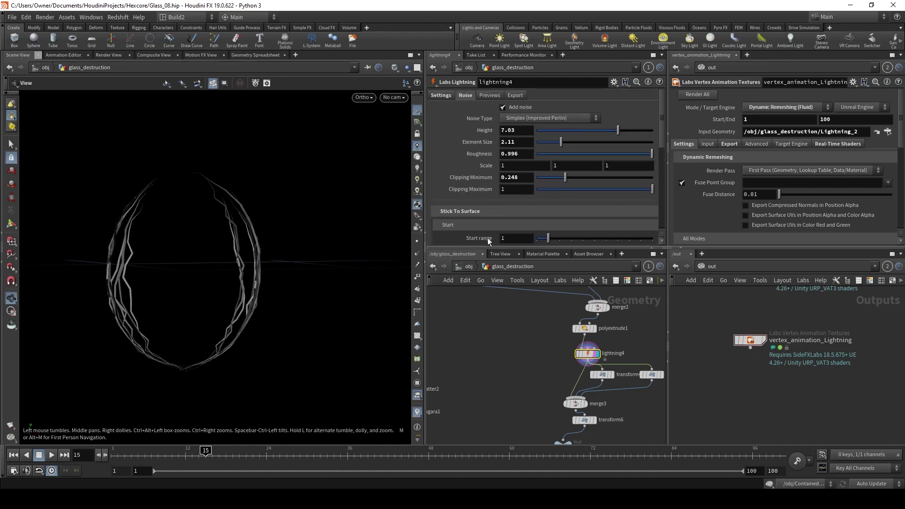
{"action": "left_click_drag", "start_coordinate": [211, 282], "coordinate": [302, 306]}
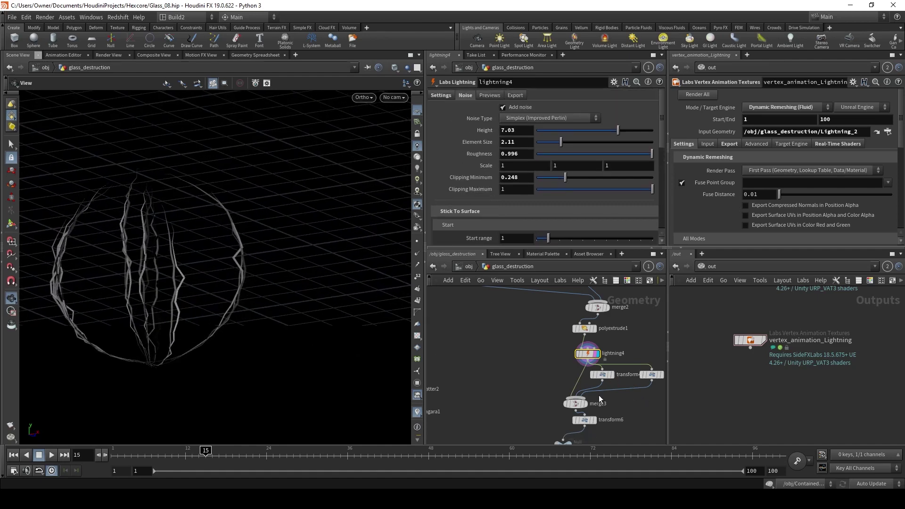
Check the rotation settings of transform4 and transform5, and display merge3 to inspect the combined lightning orb from several angles.
{"action": "left_click", "coordinate": [618, 376]}
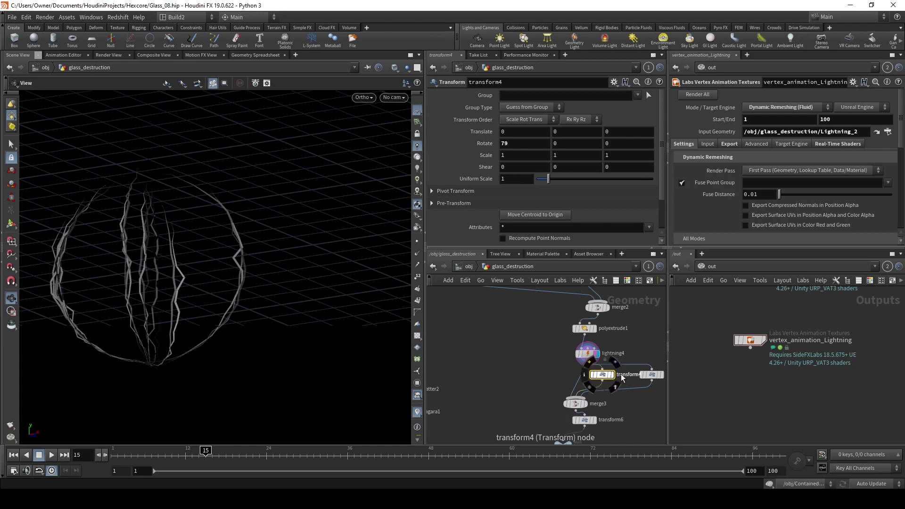
{"action": "left_click", "coordinate": [652, 375]}
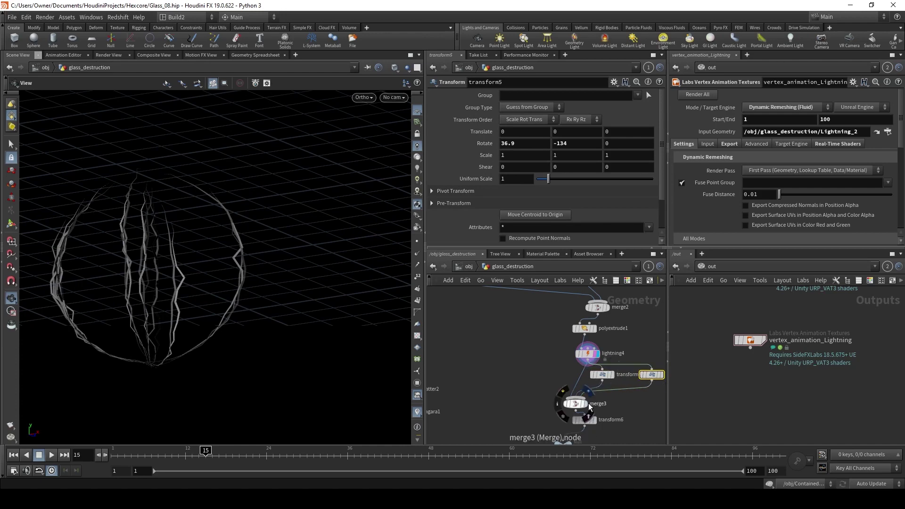
{"action": "left_click", "coordinate": [589, 408]}
{"action": "left_click", "coordinate": [574, 403]}
{"action": "left_click_drag", "start_coordinate": [217, 304], "coordinate": [98, 287]}
{"action": "left_click_drag", "start_coordinate": [226, 277], "coordinate": [321, 281]}
{"action": "left_click_drag", "start_coordinate": [250, 204], "coordinate": [176, 226]}
Examine the transform6 node and display the Electro_Orb null to inspect the finished orb from another angle.
{"action": "middle_click_drag", "start_coordinate": [530, 404], "coordinate": [538, 348]}
{"action": "left_click", "coordinate": [602, 365]}
{"action": "left_click", "coordinate": [598, 367]}
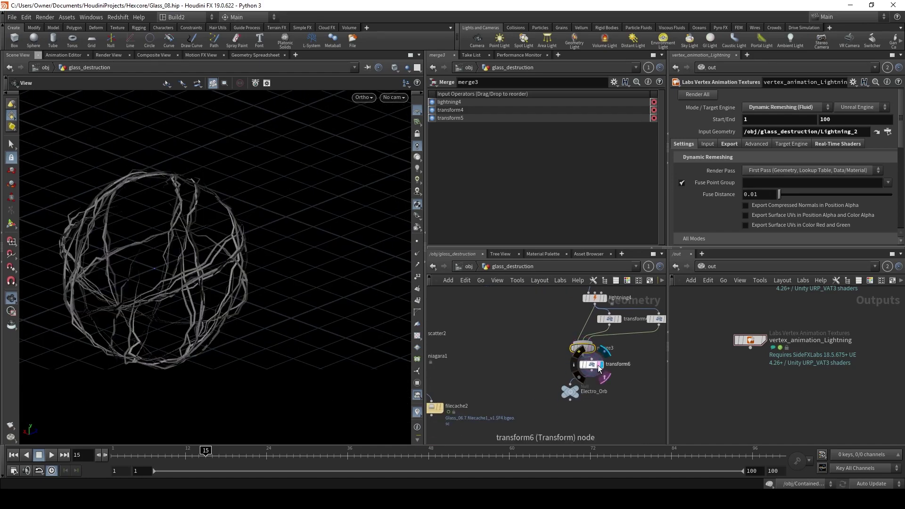
{"action": "left_click", "coordinate": [592, 365]}
{"action": "left_click", "coordinate": [575, 389]}
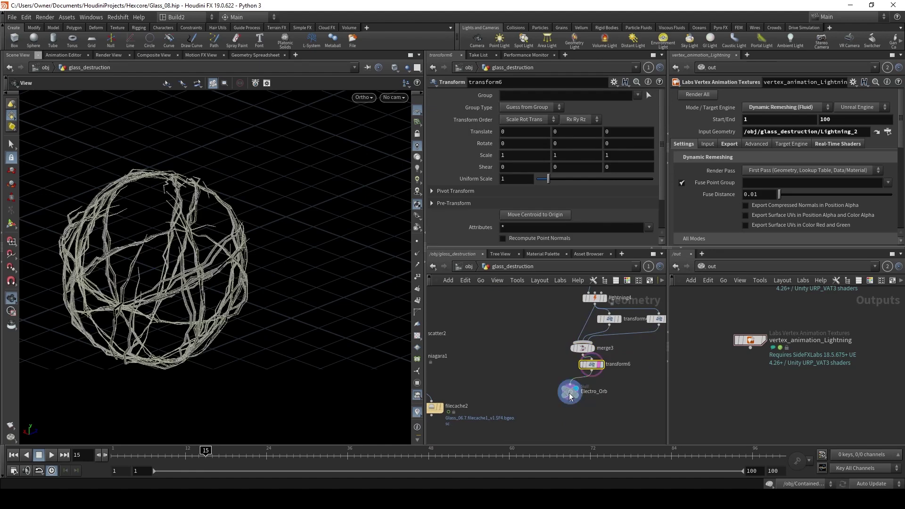
{"action": "left_click", "coordinate": [570, 394]}
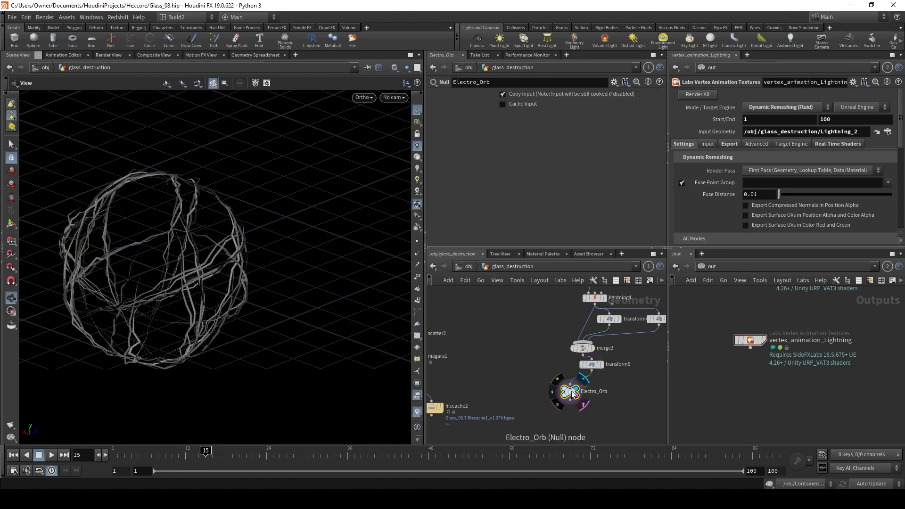
{"action": "left_click_drag", "start_coordinate": [208, 269], "coordinate": [155, 258]}
Open the Save Geometry dialog for the Electro_Orb node, check its output file options and close it without saving.
{"action": "right_click", "coordinate": [576, 396]}
{"action": "mouse_move", "coordinate": [613, 426]}
{"action": "left_click", "coordinate": [678, 428]}
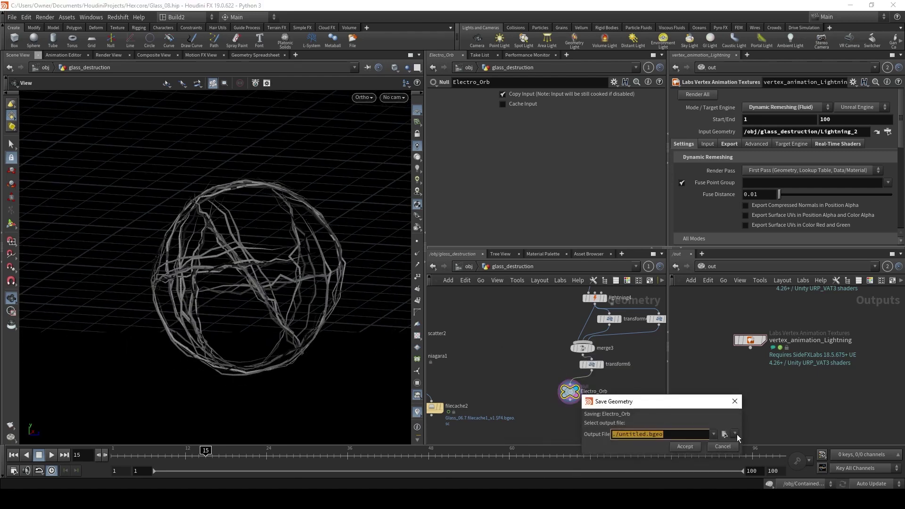
{"action": "left_click", "coordinate": [735, 433]}
{"action": "left_click", "coordinate": [538, 350]}
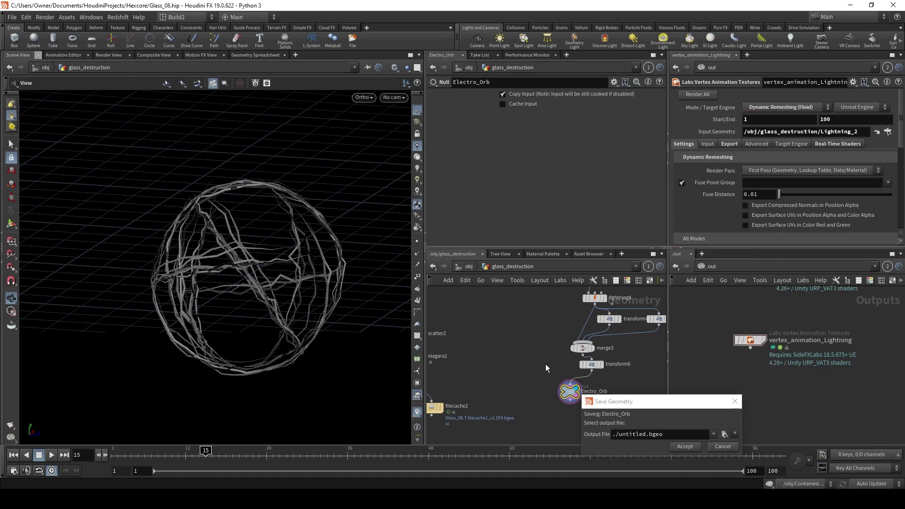
{"action": "left_click", "coordinate": [734, 401]}
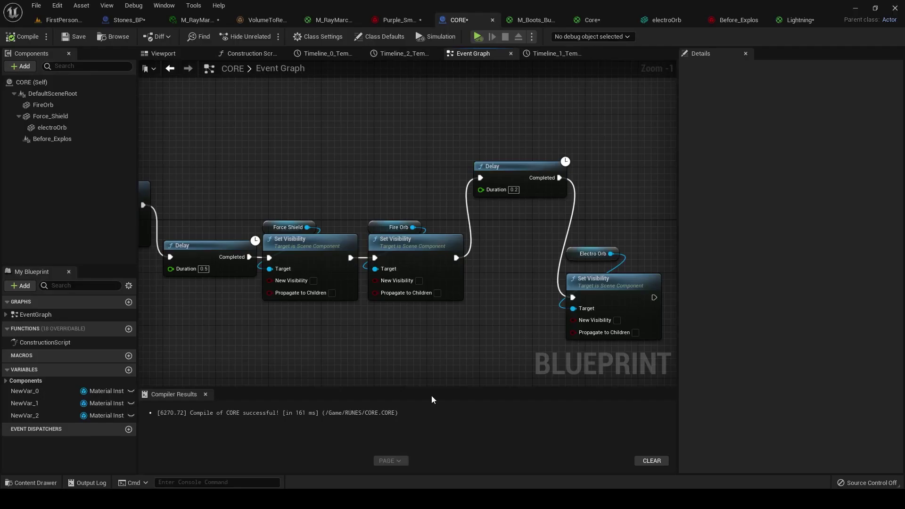
Switch to Unreal Engine's CORE blueprint, select the electroOrb component, locate its Lightning material in the content browser and open it.
{"action": "left_click", "coordinate": [52, 127]}
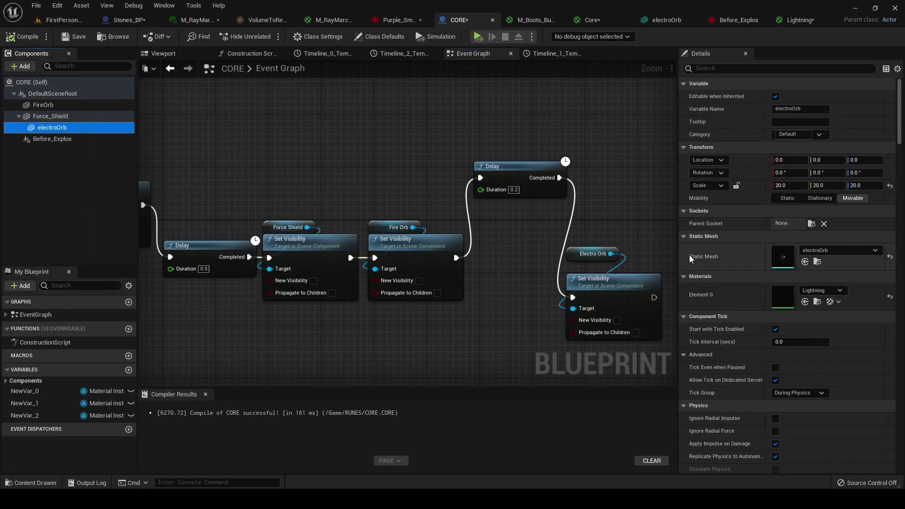
{"action": "left_click", "coordinate": [817, 301]}
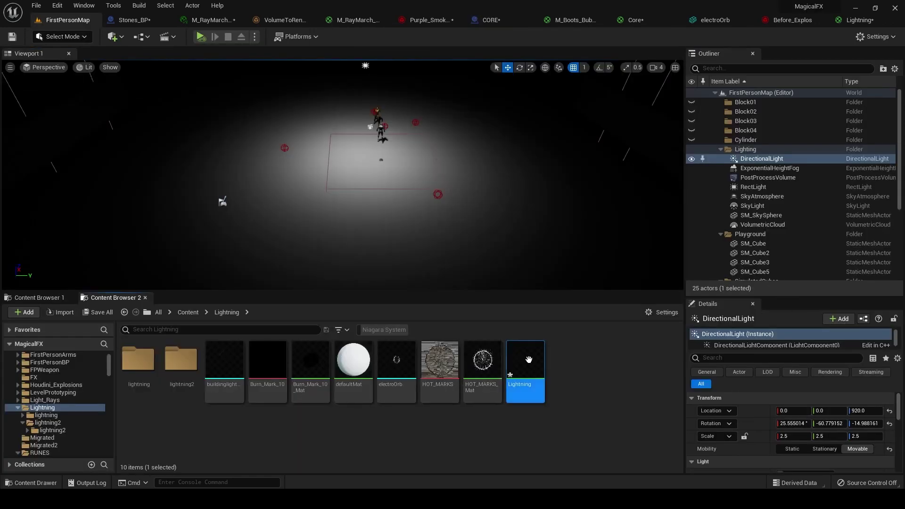
{"action": "double_click", "coordinate": [507, 358]}
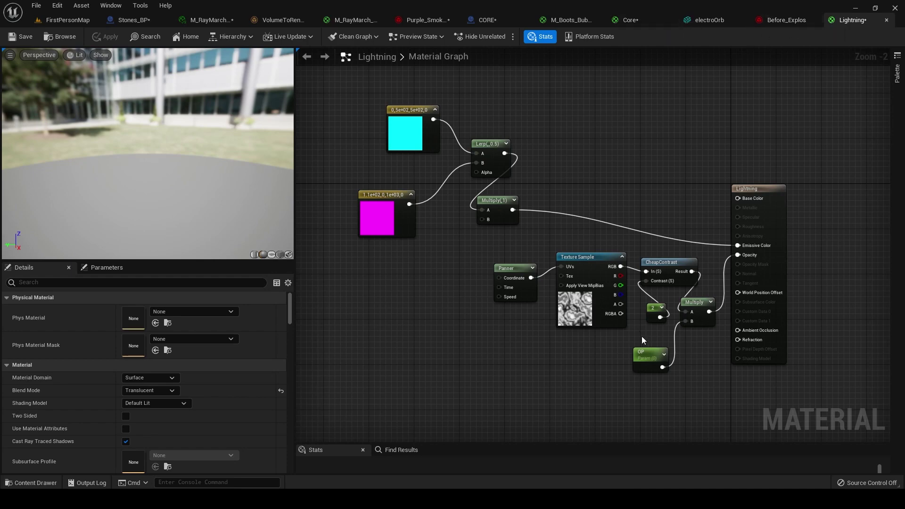
Set the default value of the Lightning material's OP parameter to 1.
{"action": "left_click", "coordinate": [646, 354]}
{"action": "type", "text": "1"}
{"action": "key", "text": "Return"}
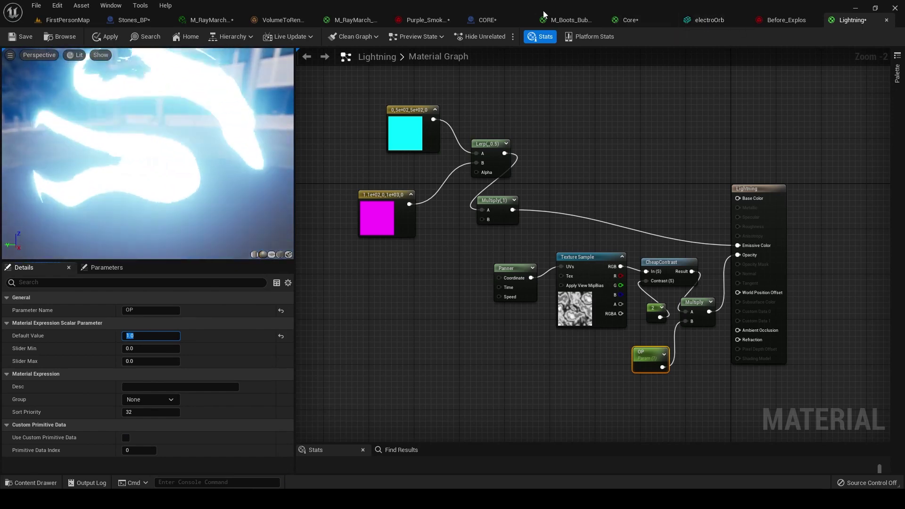
View the CORE blueprint's 3D preview, select the Force_Shield component and look at the electric orb from another angle.
{"action": "left_click", "coordinate": [493, 19]}
{"action": "left_click", "coordinate": [174, 54]}
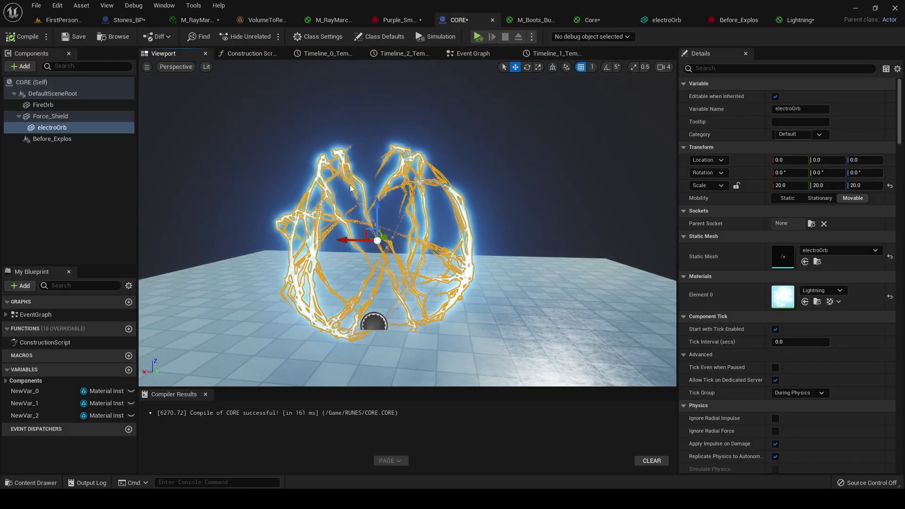
{"action": "left_click", "coordinate": [37, 116]}
{"action": "right_click_drag", "start_coordinate": [277, 165], "coordinate": [320, 167]}
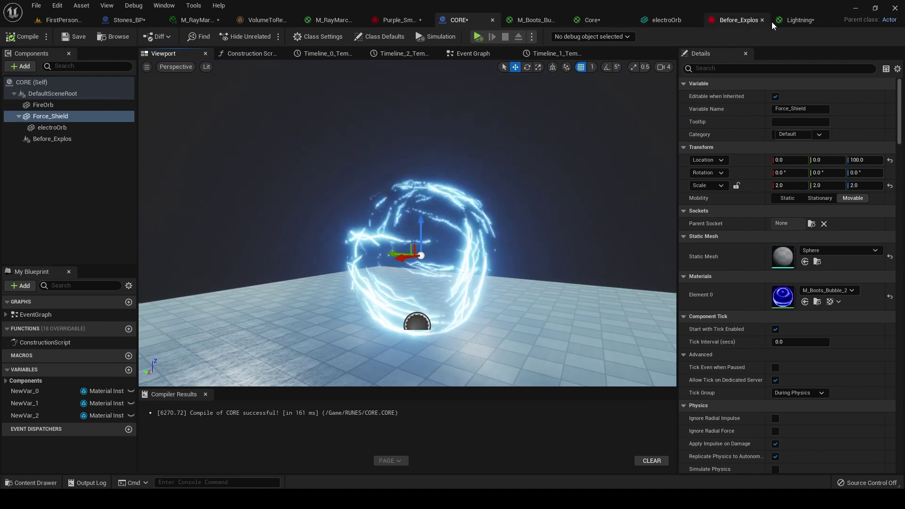
Simulate the FirstPersonMap level, pause during the orb explosion and move the Cam_01_Seq playhead to frame 412.
{"action": "left_click", "coordinate": [792, 20]}
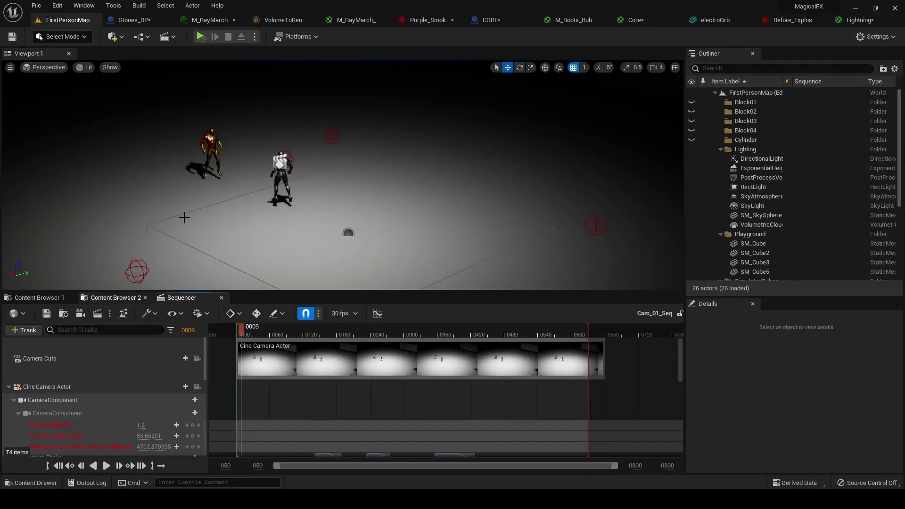
{"action": "left_click", "coordinate": [201, 36]}
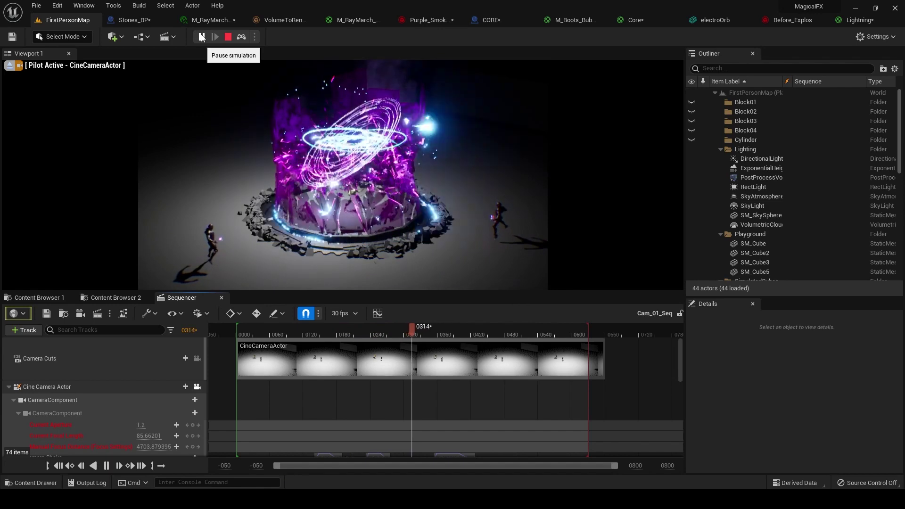
{"action": "left_click", "coordinate": [201, 37]}
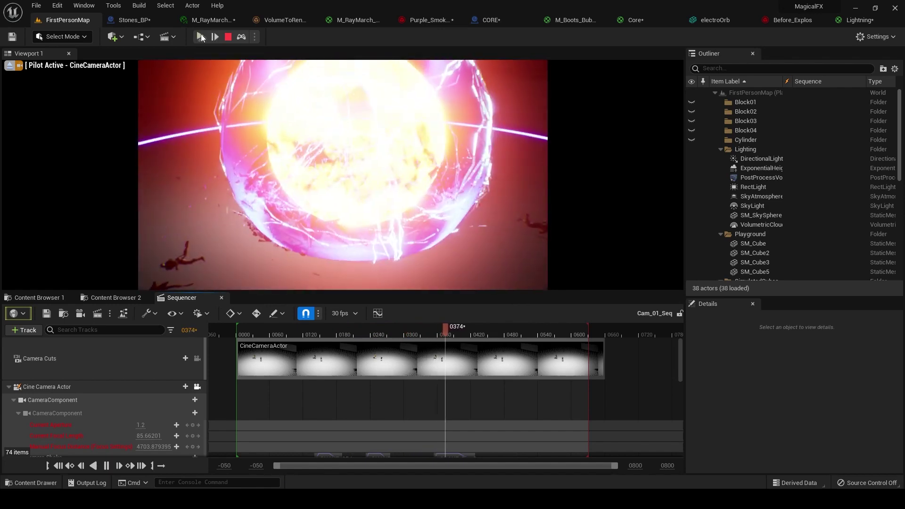
{"action": "left_click", "coordinate": [468, 328]}
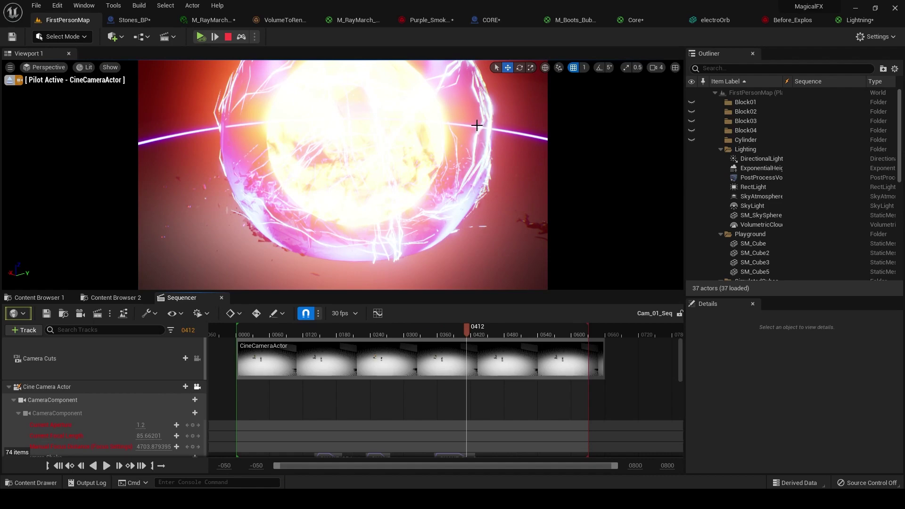
Examine the Event Tick, Timeline_3 and Add Local Rotation nodes for Electro Orb in CORE's event graph, and return to the level.
{"action": "left_click", "coordinate": [490, 20]}
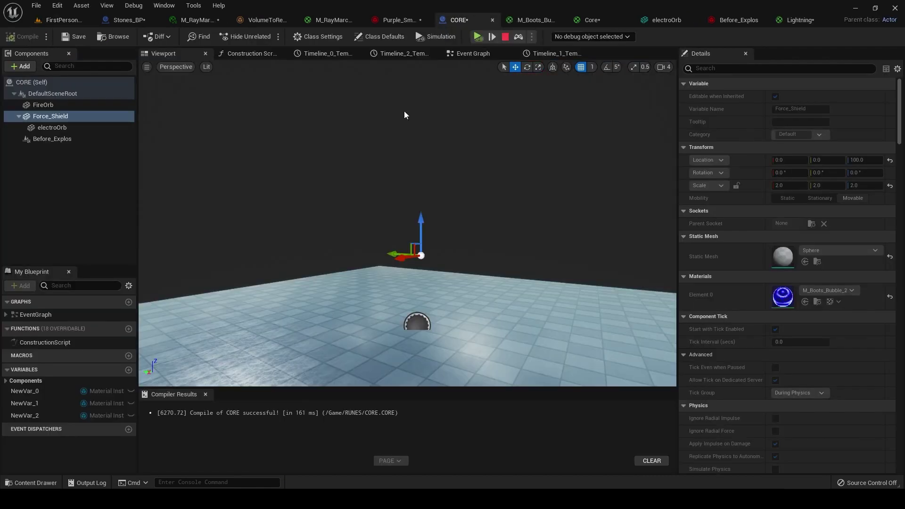
{"action": "left_click", "coordinate": [483, 54]}
{"action": "scroll", "coordinate": [353, 259], "scroll_direction": "down", "scroll_amount": 5}
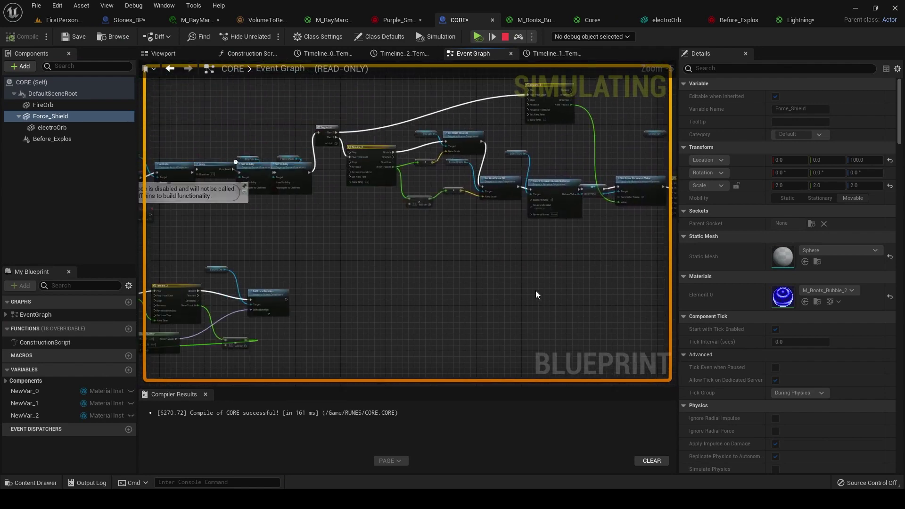
{"action": "right_click_drag", "start_coordinate": [551, 297], "coordinate": [694, 283]}
{"action": "scroll", "coordinate": [281, 265], "scroll_direction": "up", "scroll_amount": 4}
{"action": "right_click_drag", "start_coordinate": [281, 265], "coordinate": [281, 164]}
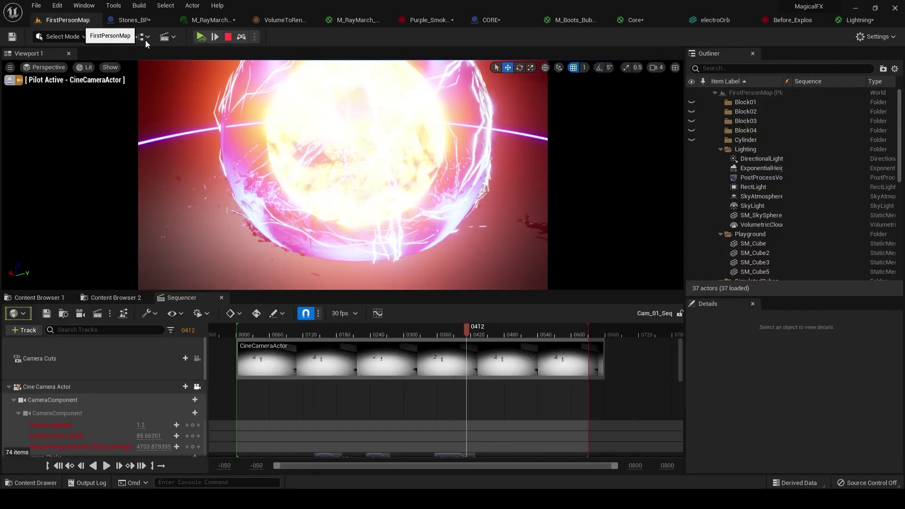
{"action": "left_click", "coordinate": [79, 24]}
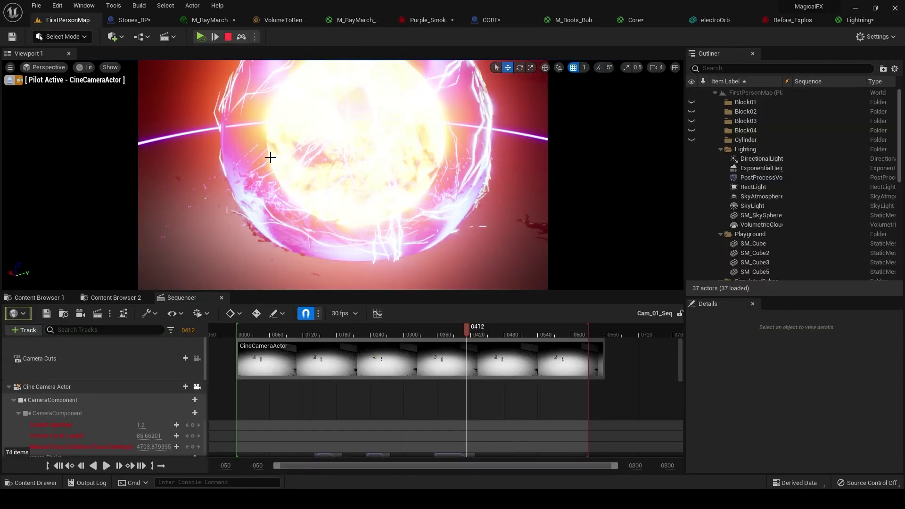